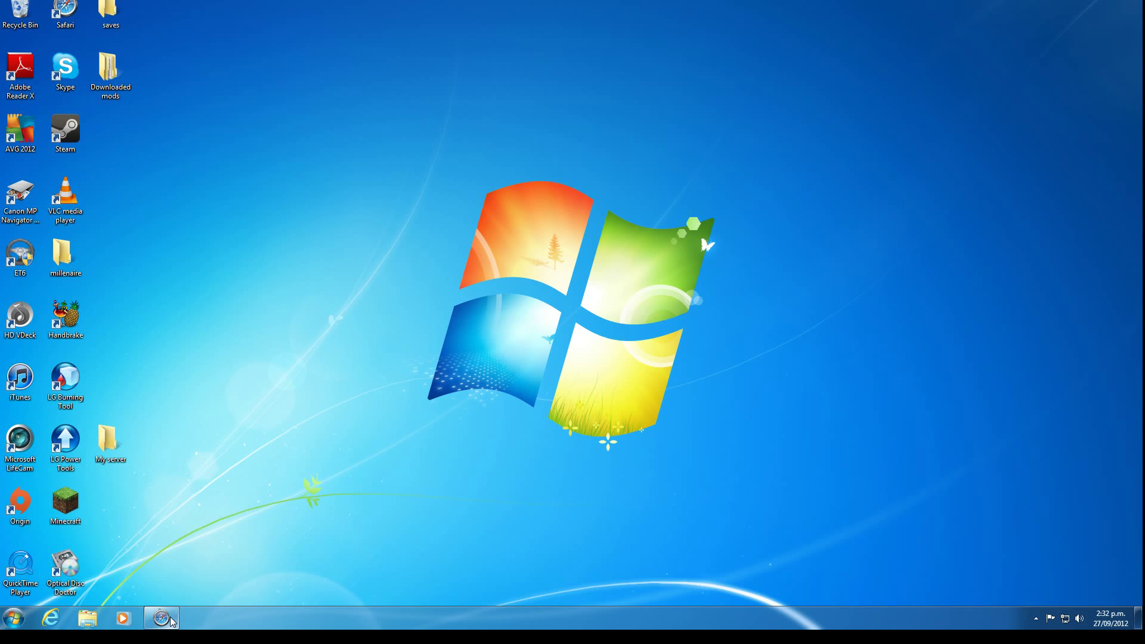
Restore the Minecraft download page in Safari and save the minecraft_server.jar file to disk
mouse_move(171, 619)
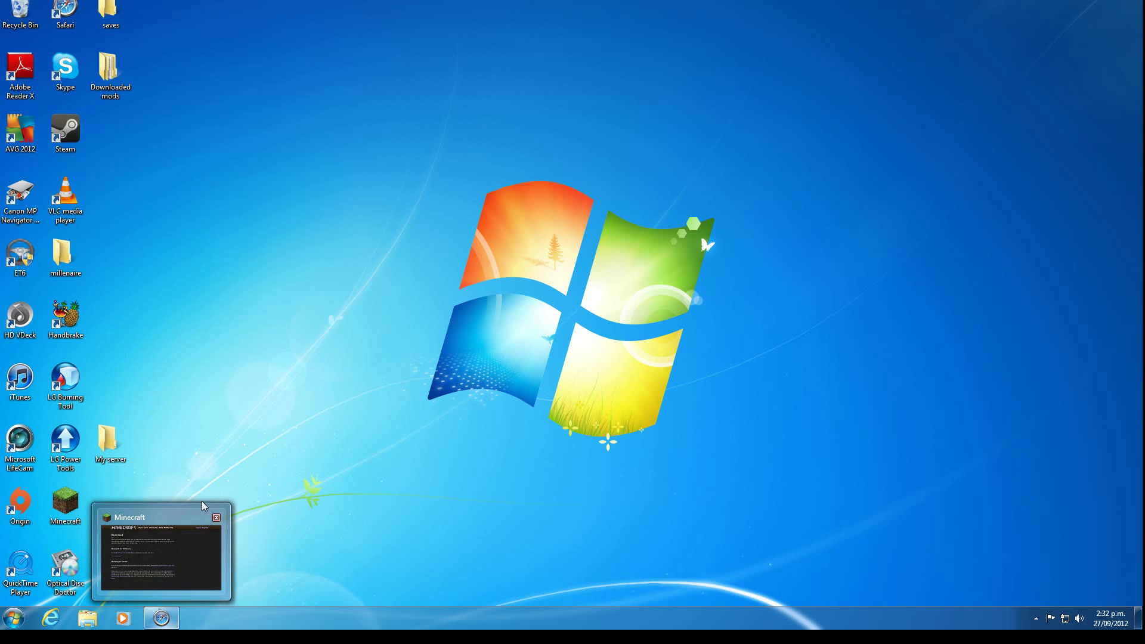
click(161, 617)
drag(588, 27, 515, 16)
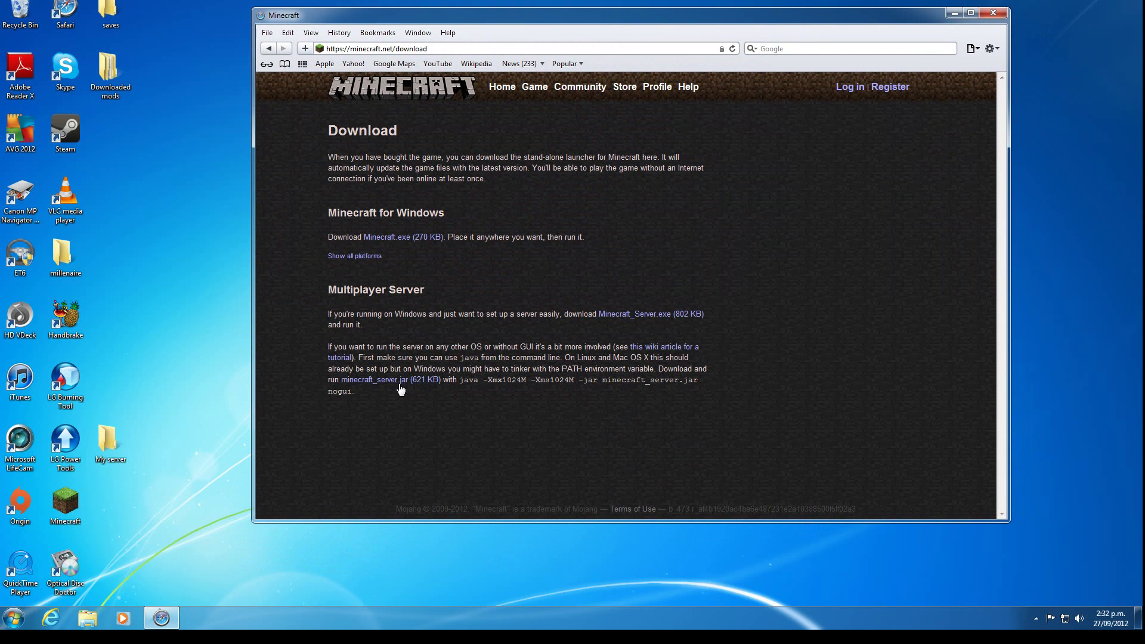
drag(652, 13, 662, 25)
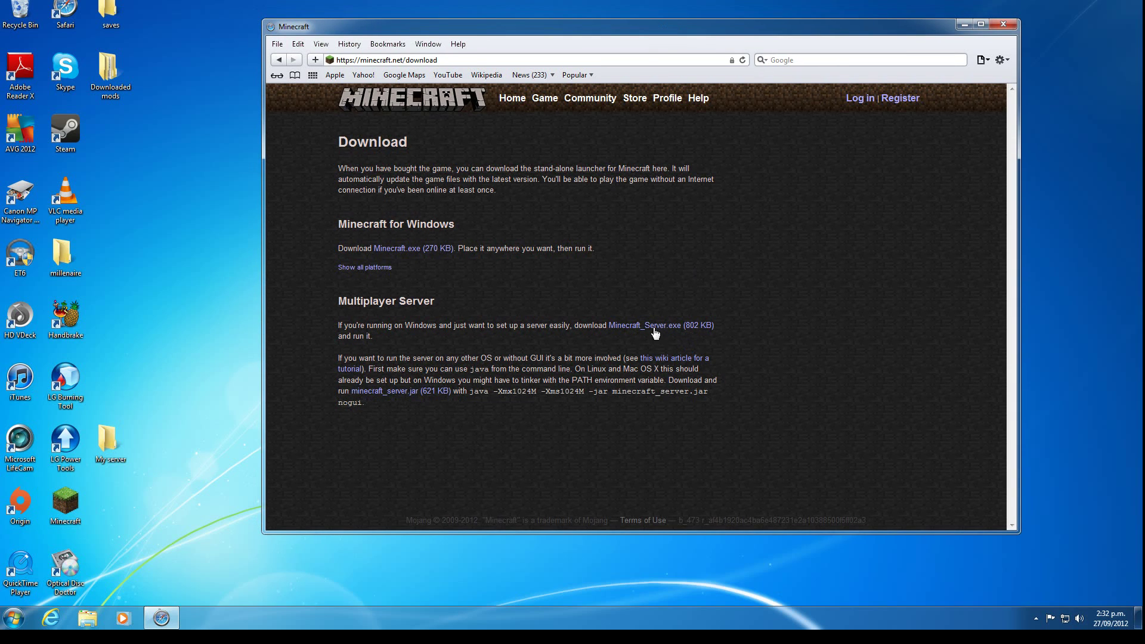
click(410, 391)
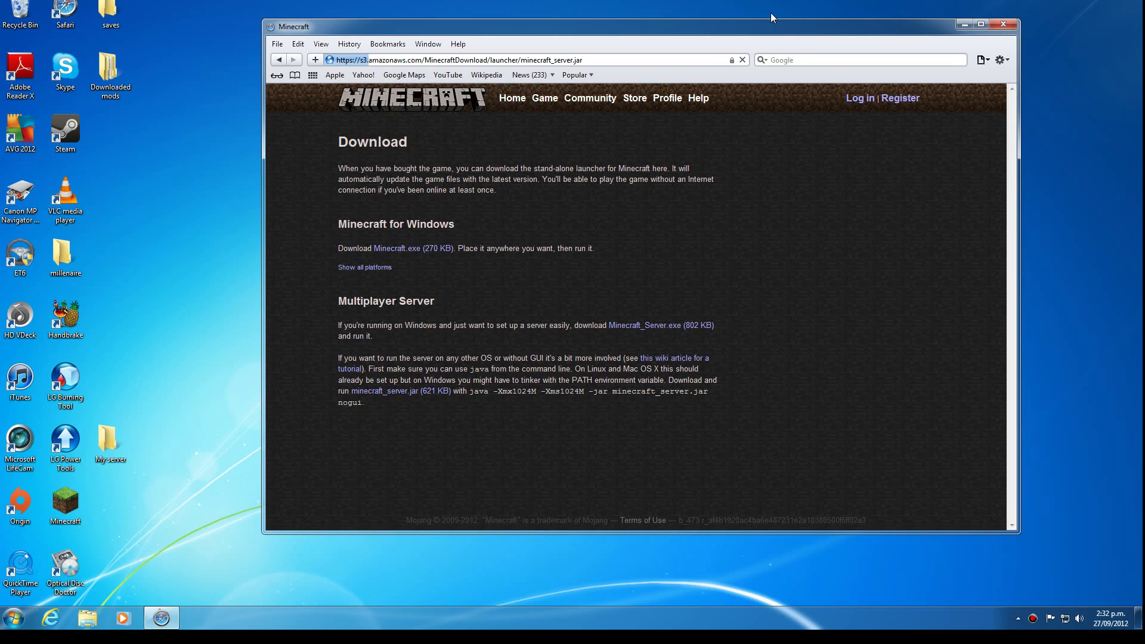
drag(741, 27, 692, 17)
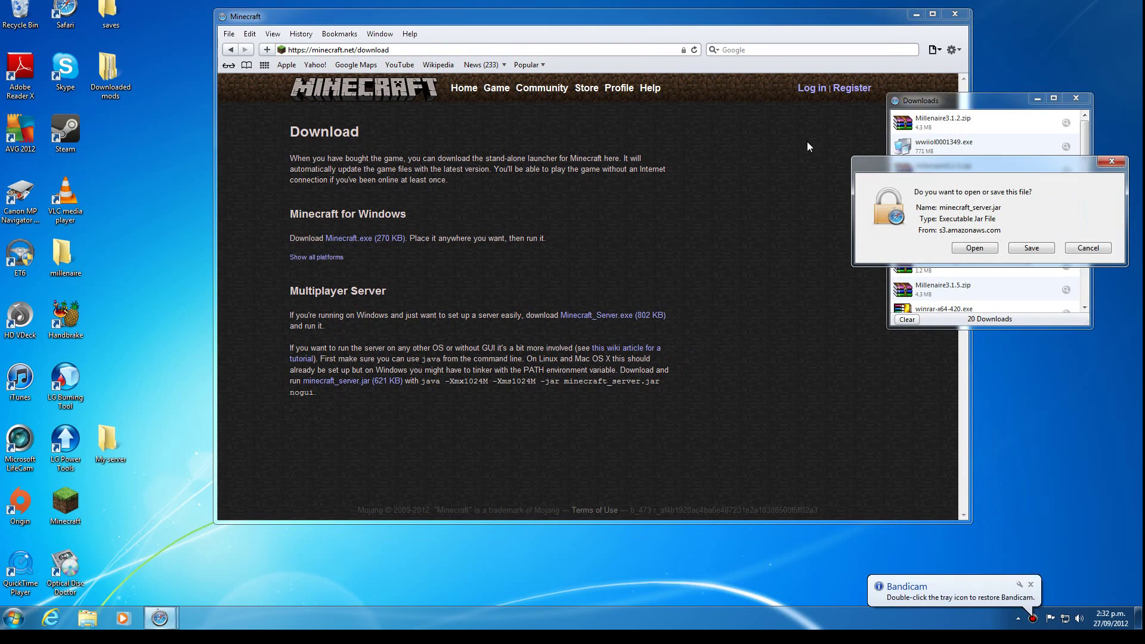
click(1029, 248)
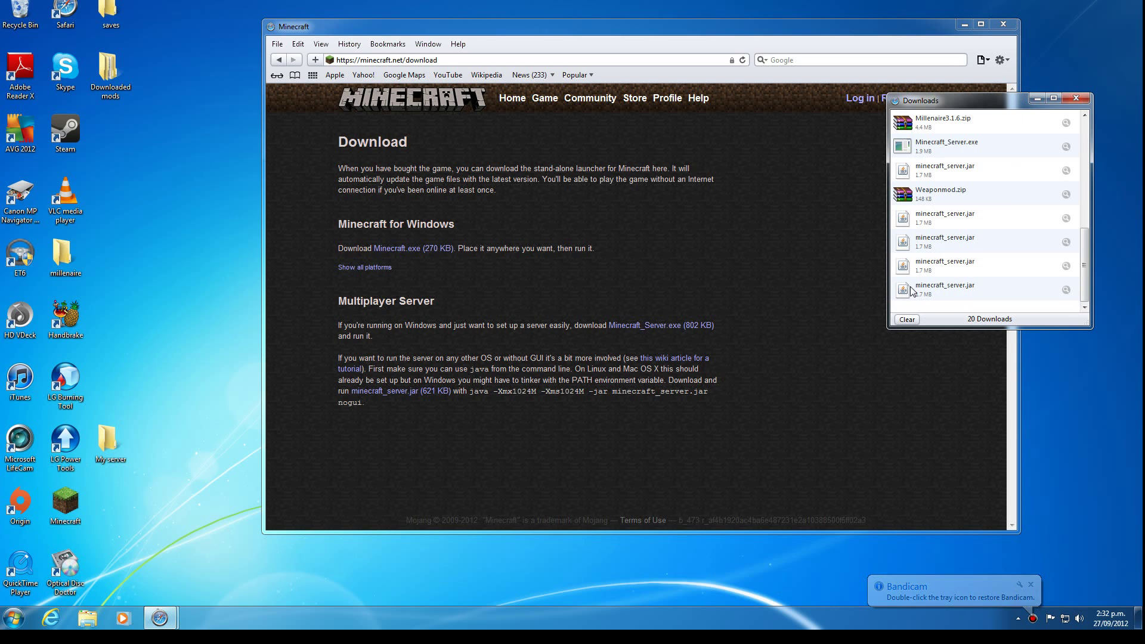
Move minecraft_server.jar from Downloads into the desktop My server folder and check it arrived
right_click(911, 290)
click(958, 310)
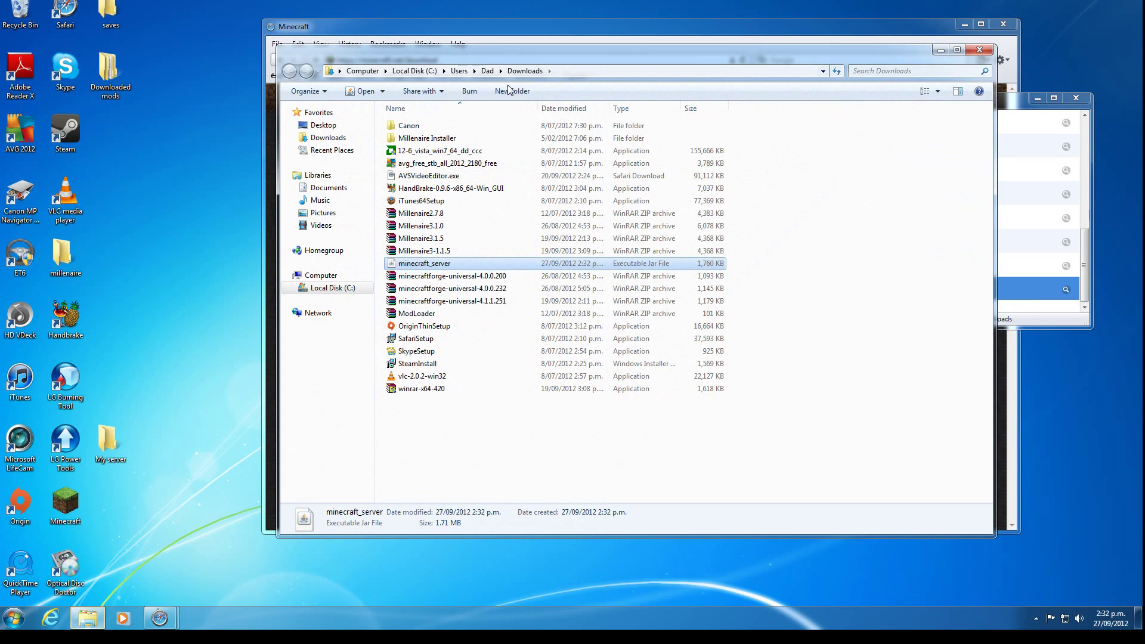
drag(519, 257, 114, 457)
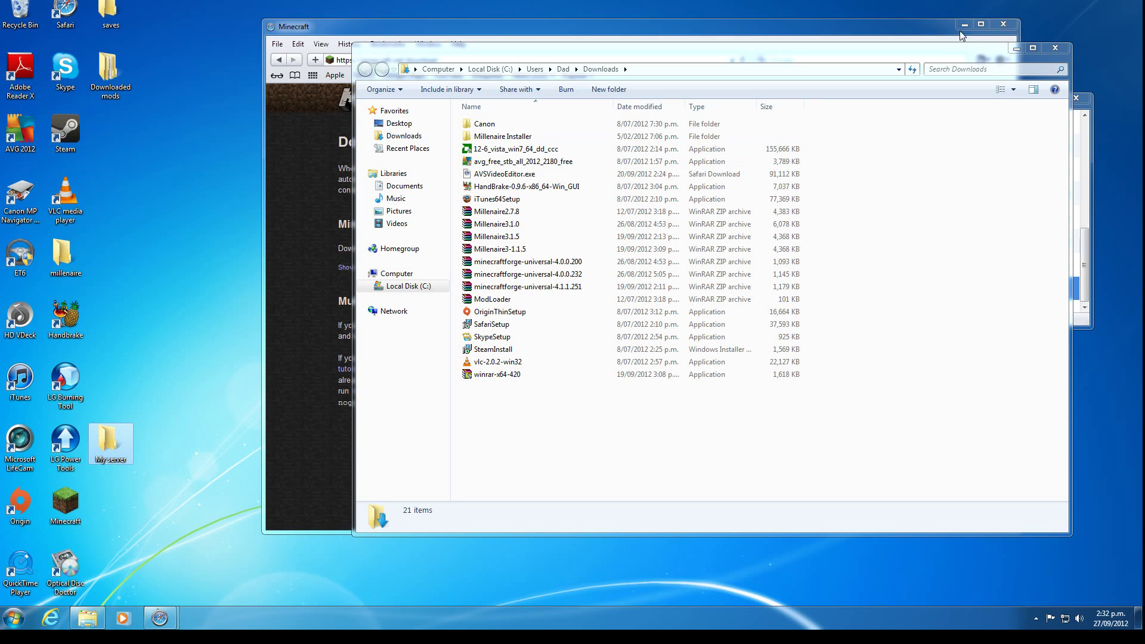
click(1054, 47)
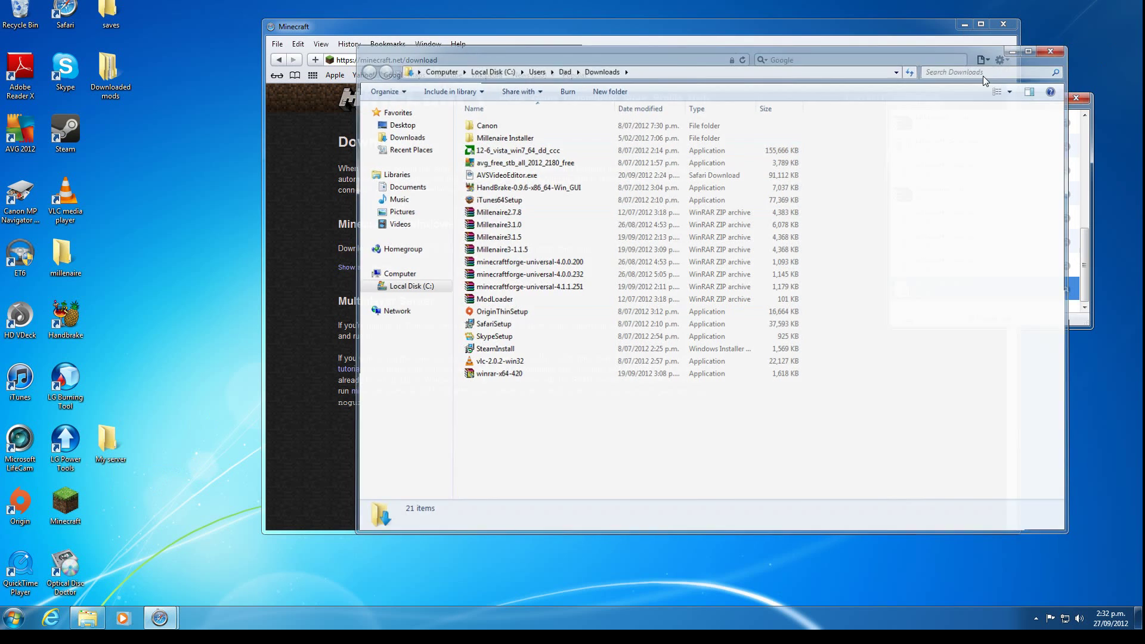
double_click(120, 431)
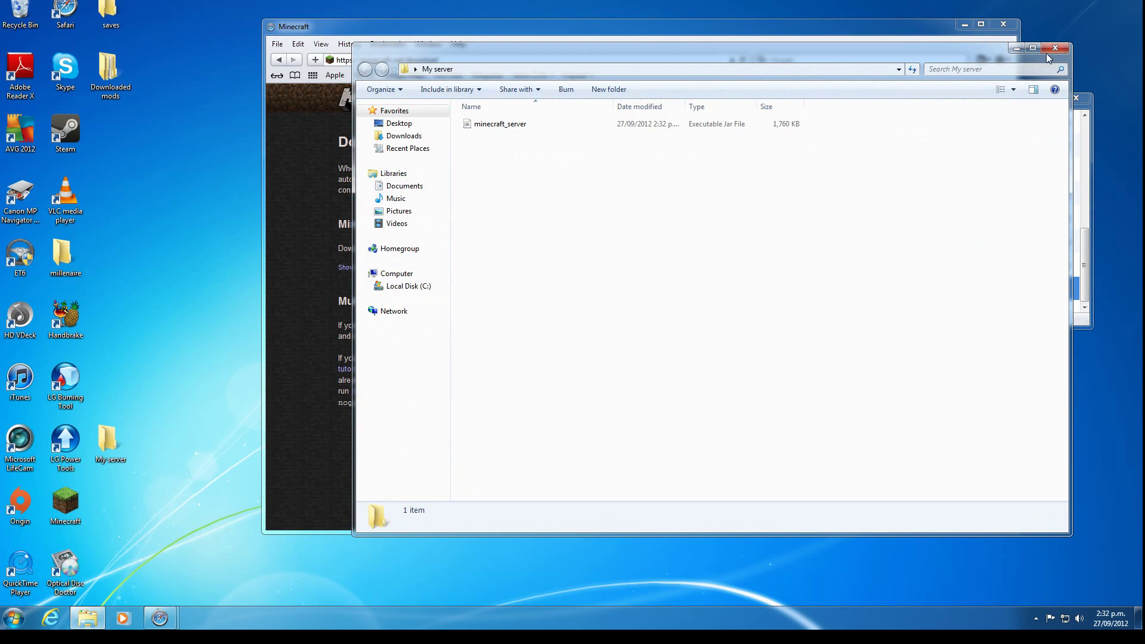
click(1054, 48)
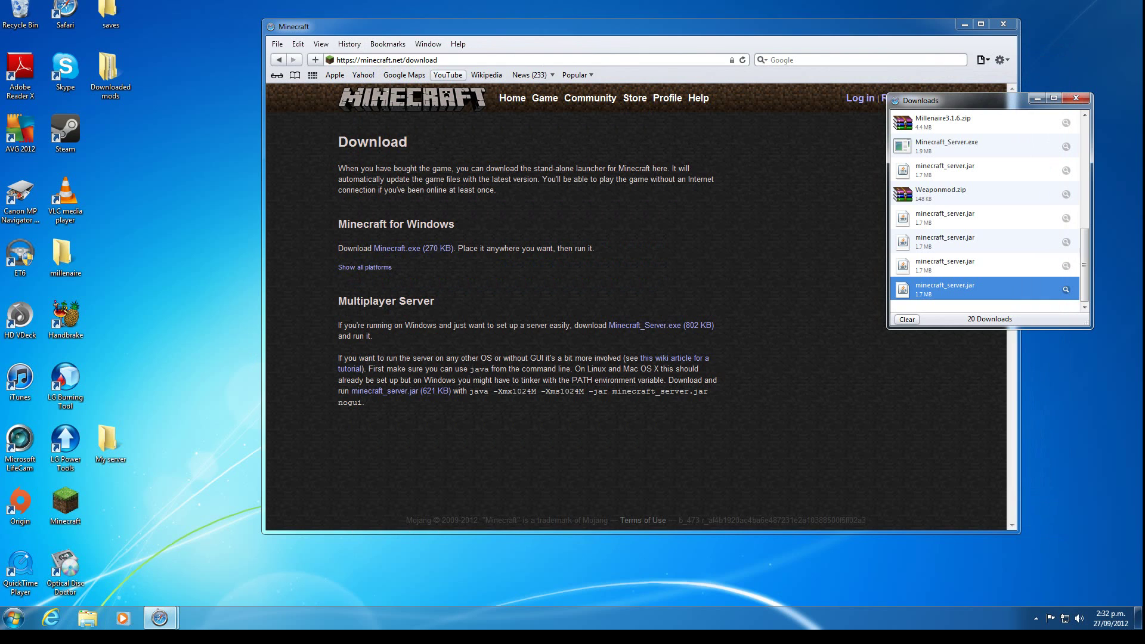
Open minecraftforge-universal-4-1.1.1.251.zip from Downloaded mods in WinRAR, dismissing the licence reminder
double_click(98, 68)
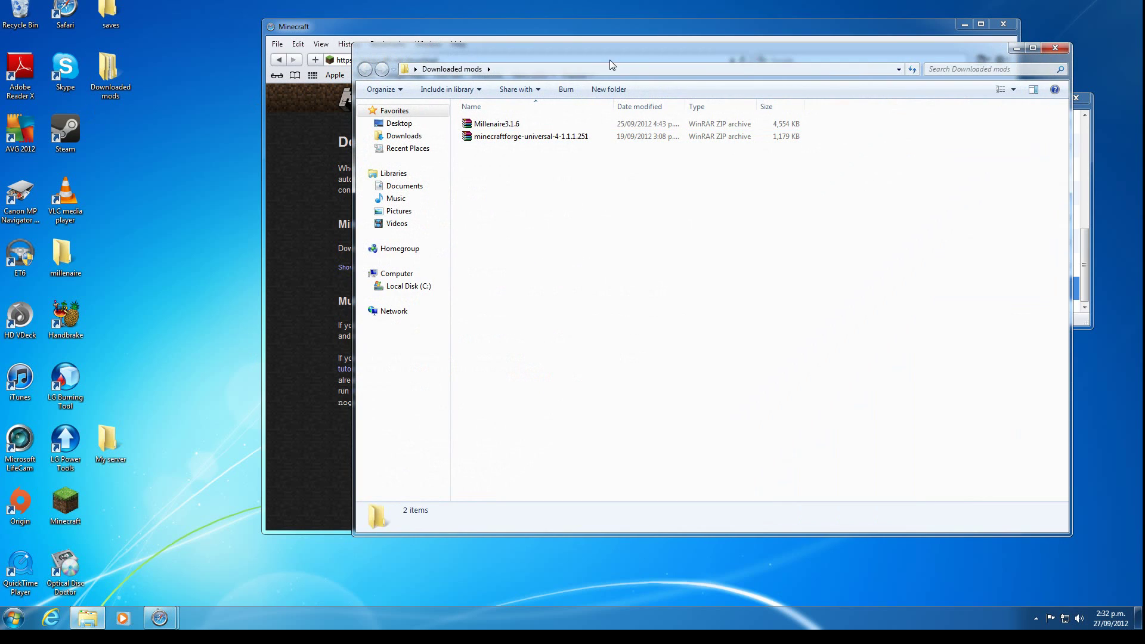
drag(610, 36, 803, 37)
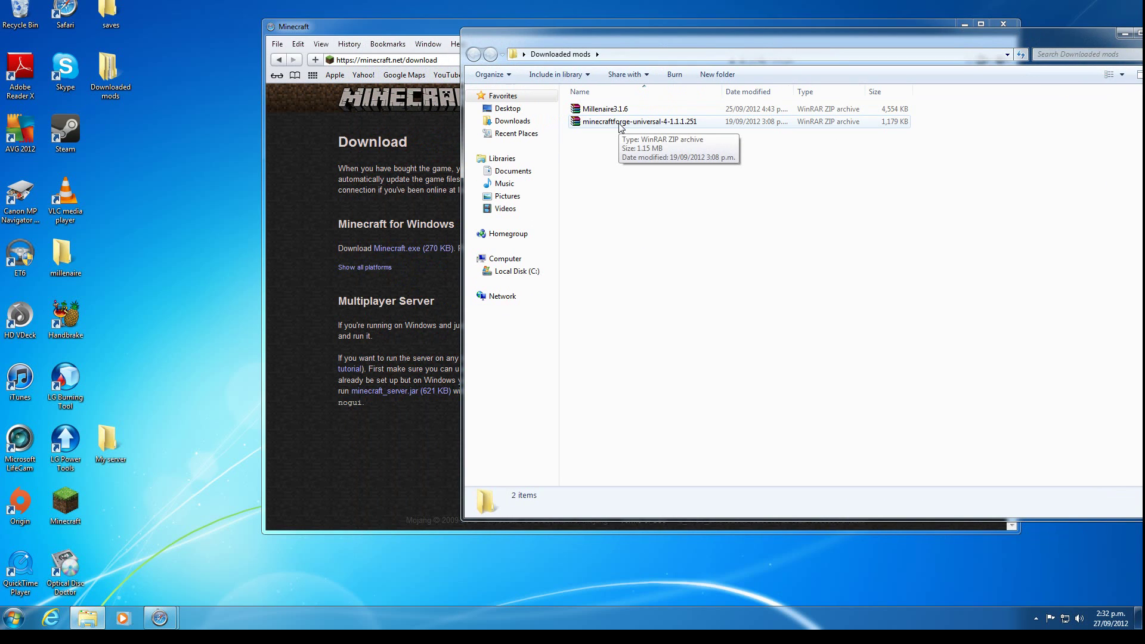
drag(664, 41, 696, 33)
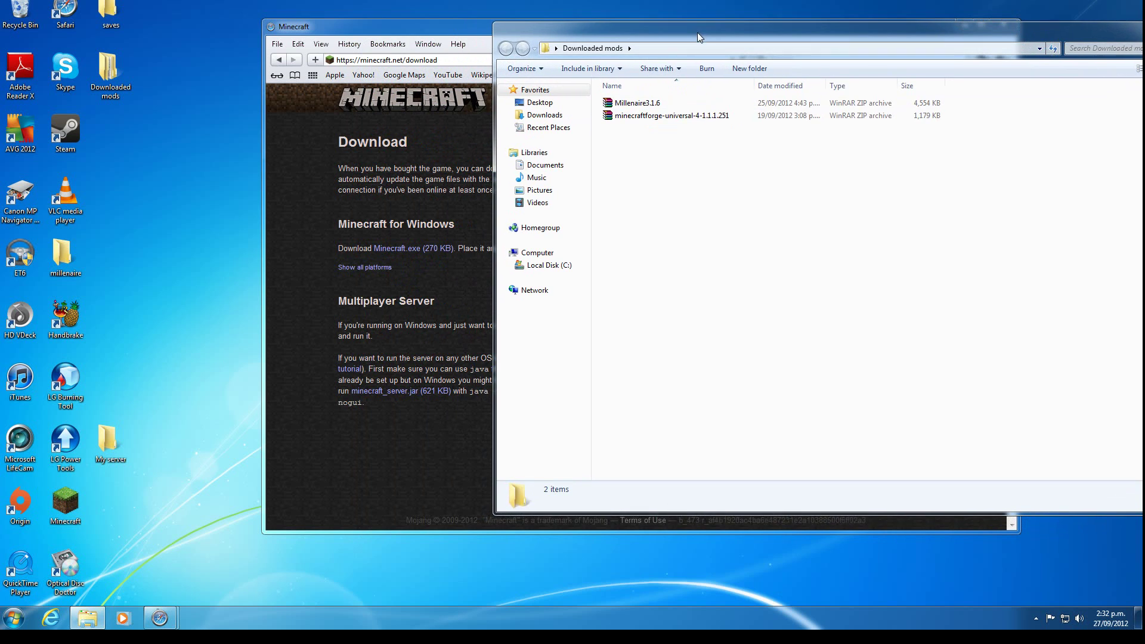
double_click(679, 116)
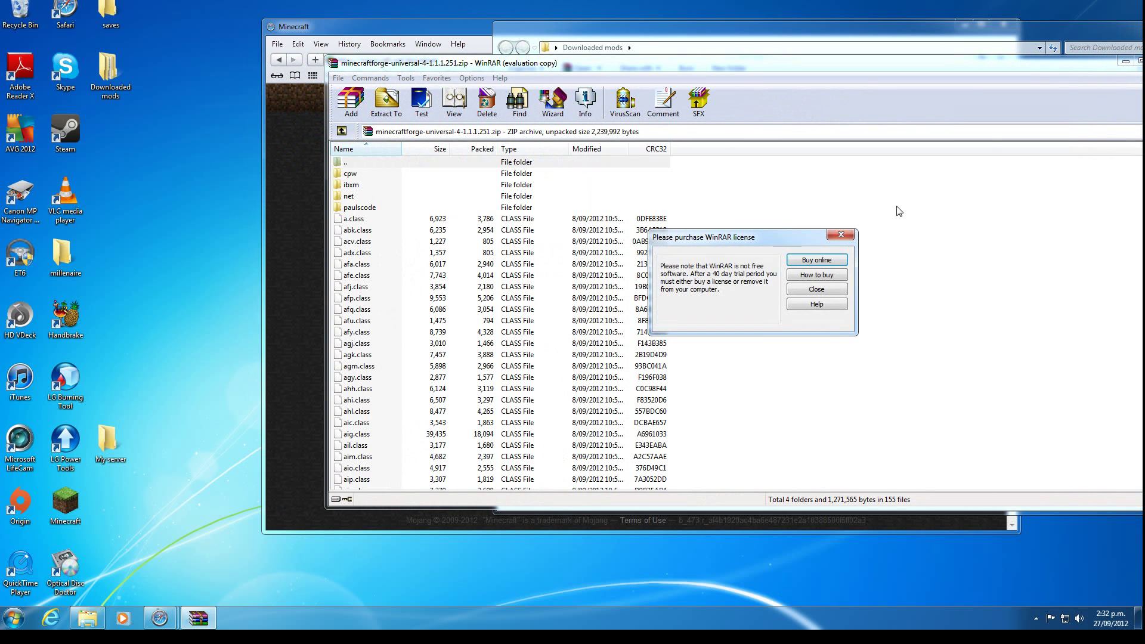
click(815, 289)
drag(609, 63, 663, 76)
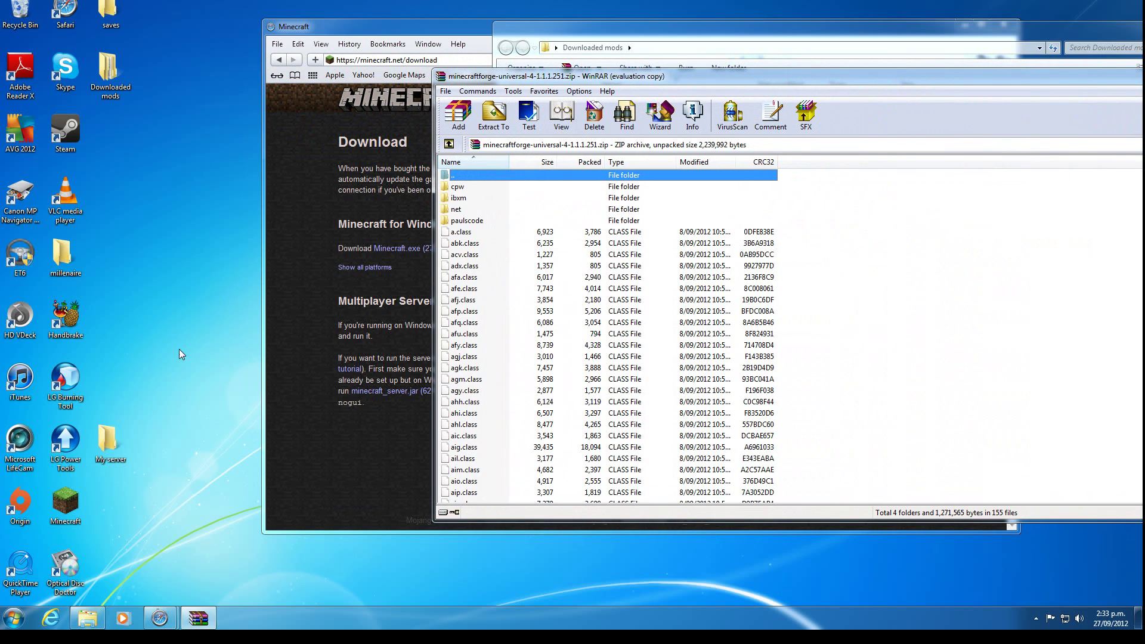
Open minecraft_server.jar from My server as a WinRAR archive beside the Forge archive
double_click(115, 444)
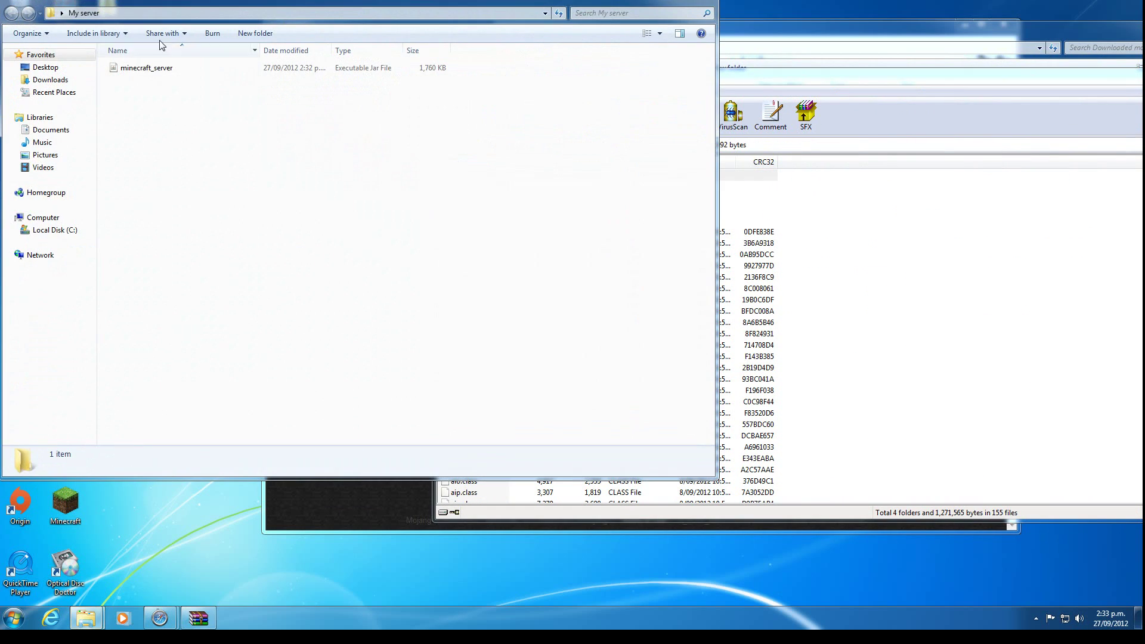
right_click(153, 68)
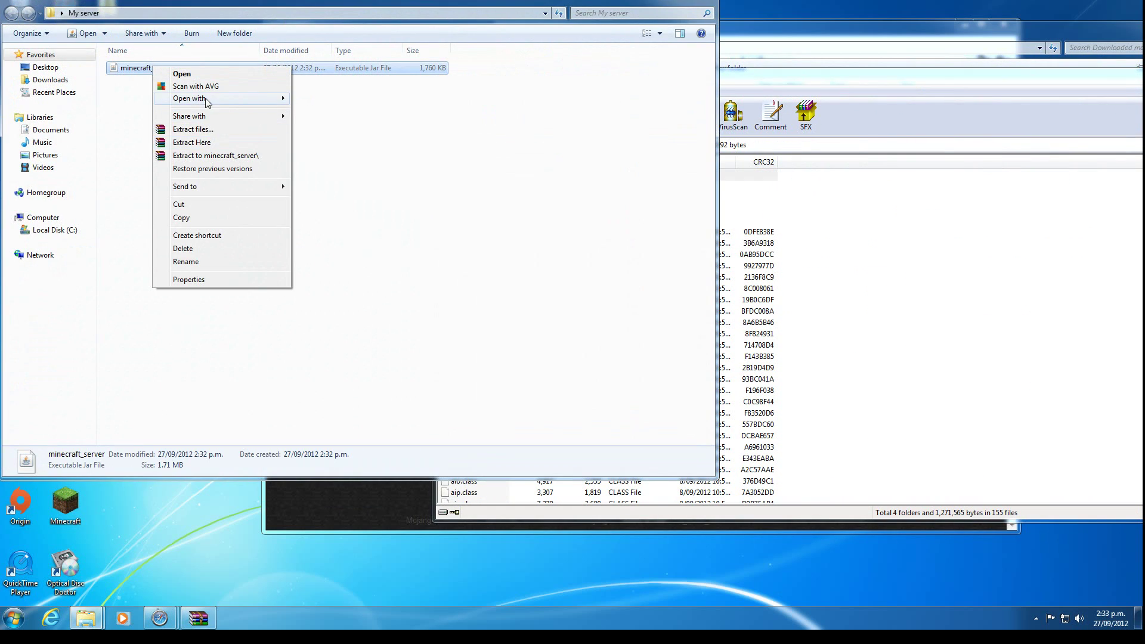
mouse_move(280, 98)
click(307, 111)
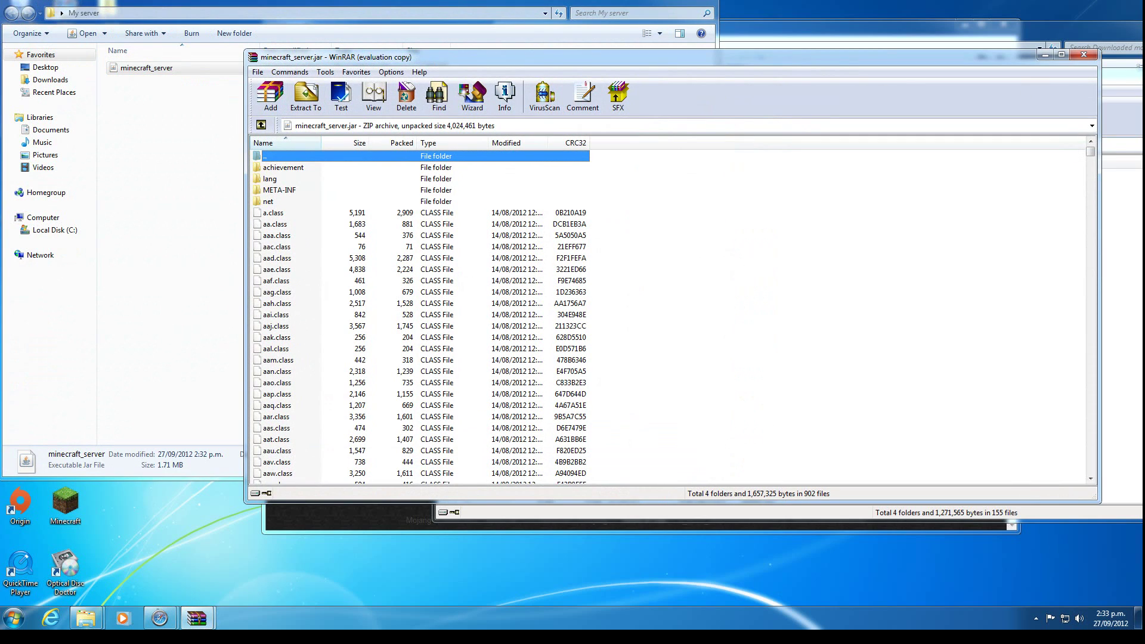
click(697, 4)
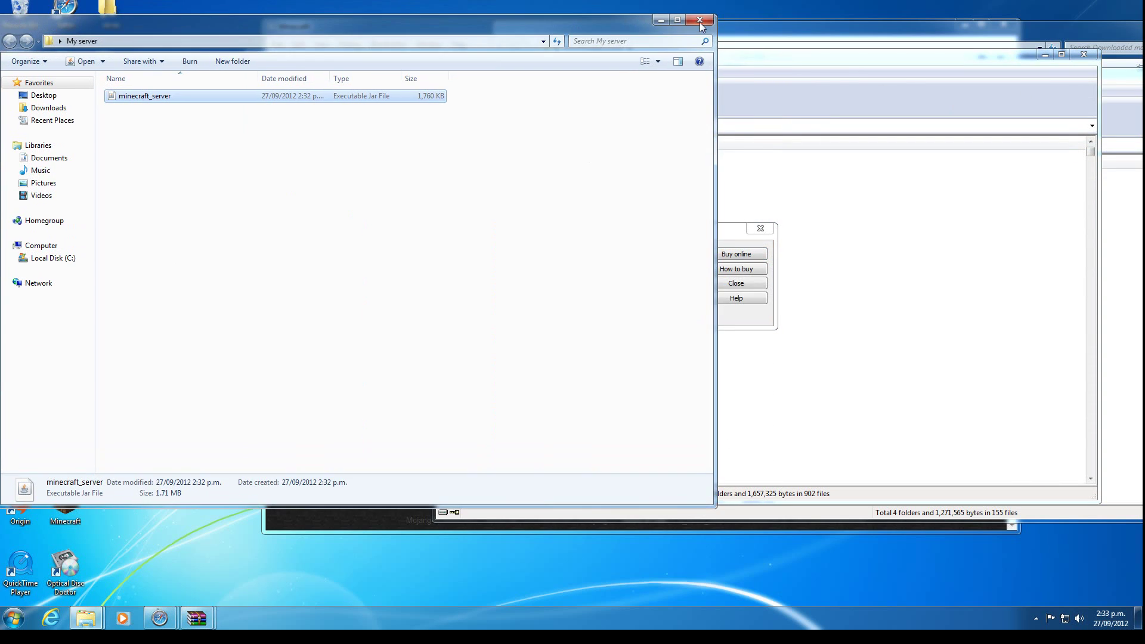
click(735, 283)
drag(846, 61, 620, 101)
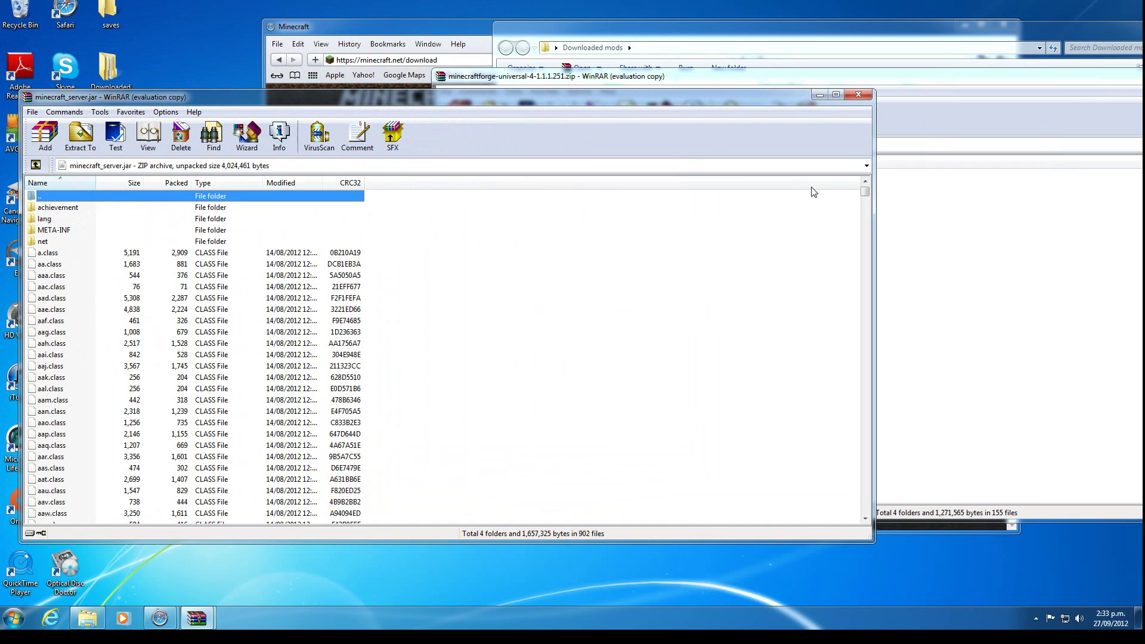
click(903, 206)
Copy every file and folder from the Forge archive into minecraft_server.jar
click(473, 188)
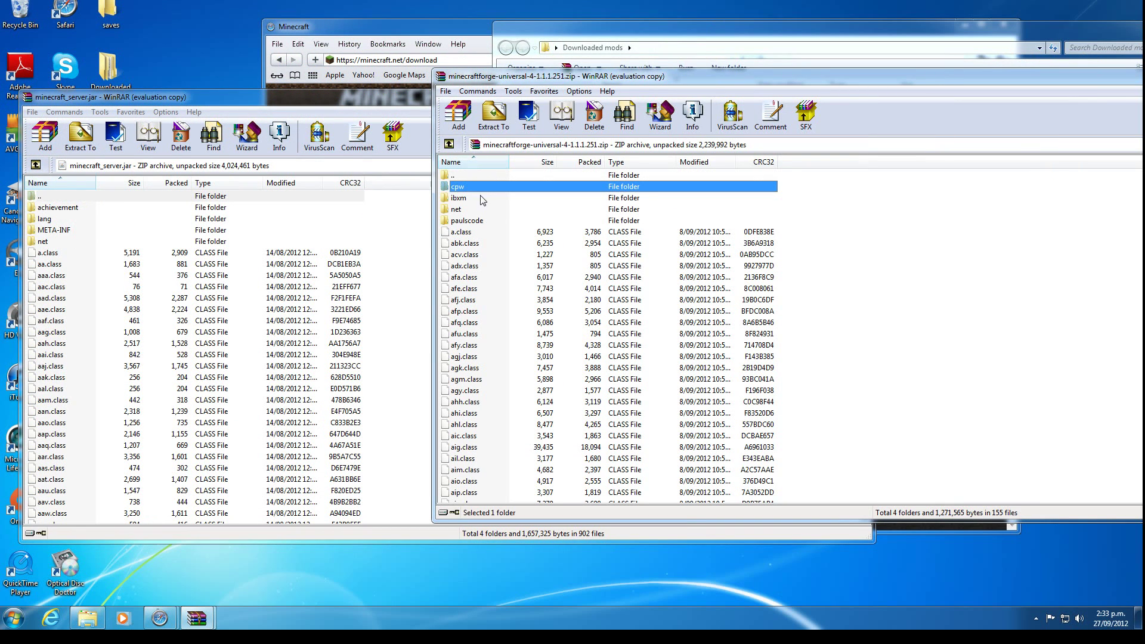
scroll(476, 250, down, 20)
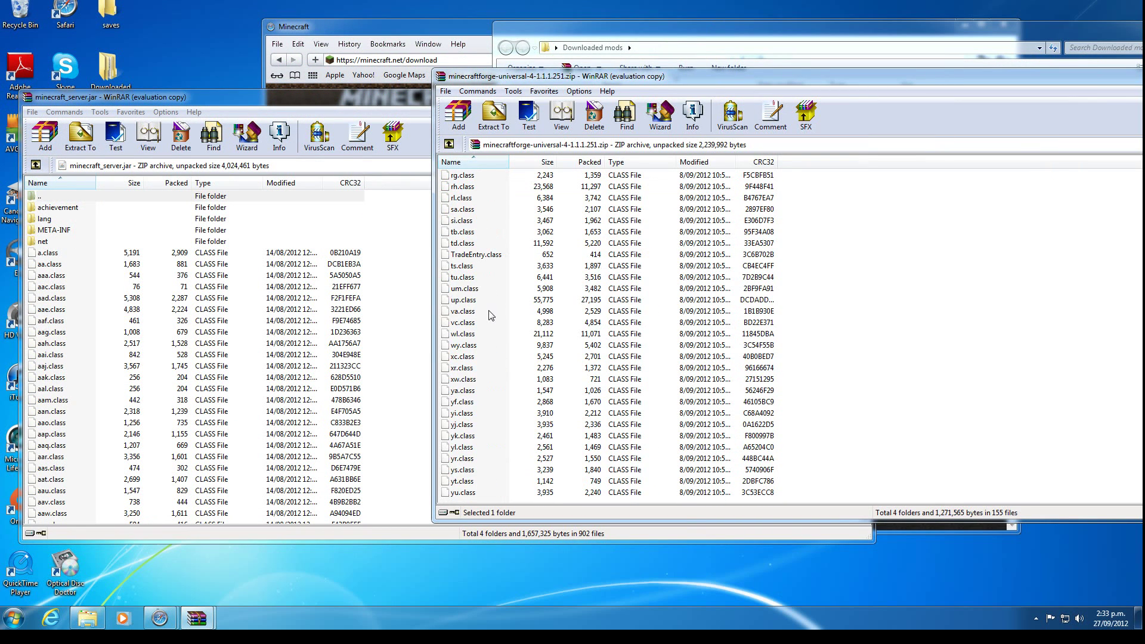
shift+click(471, 492)
drag(647, 316, 305, 337)
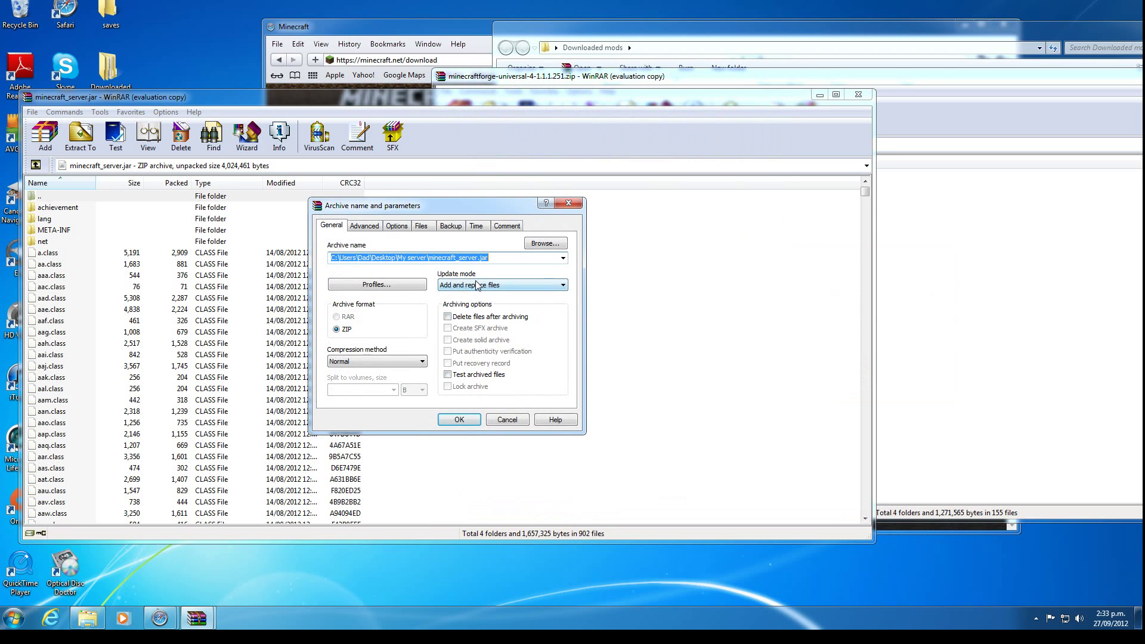
click(461, 419)
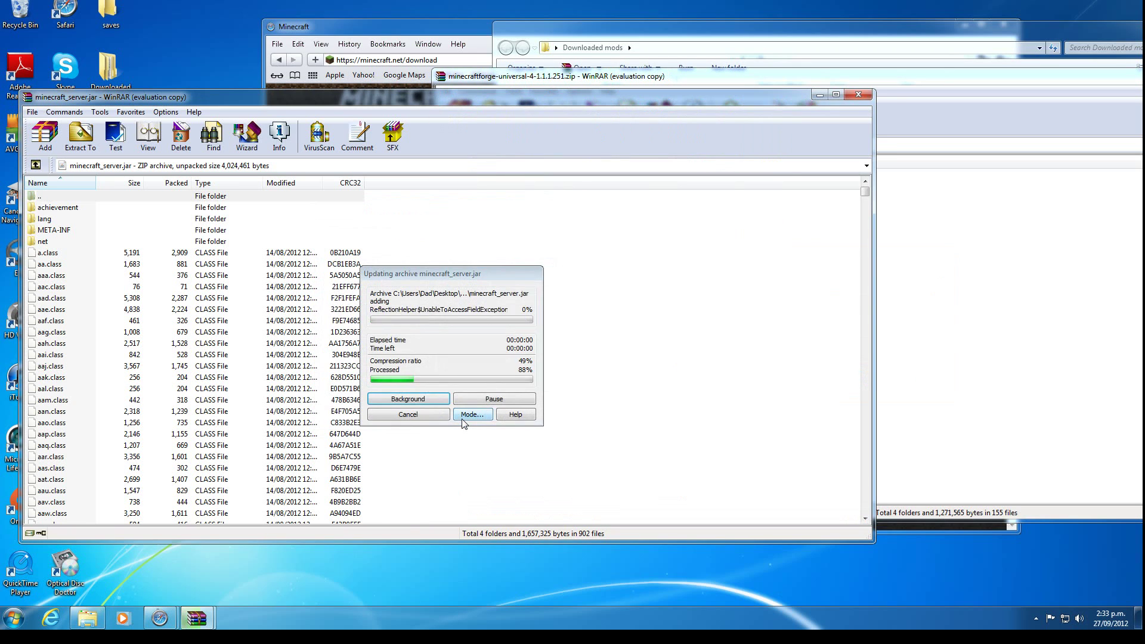
click(57, 252)
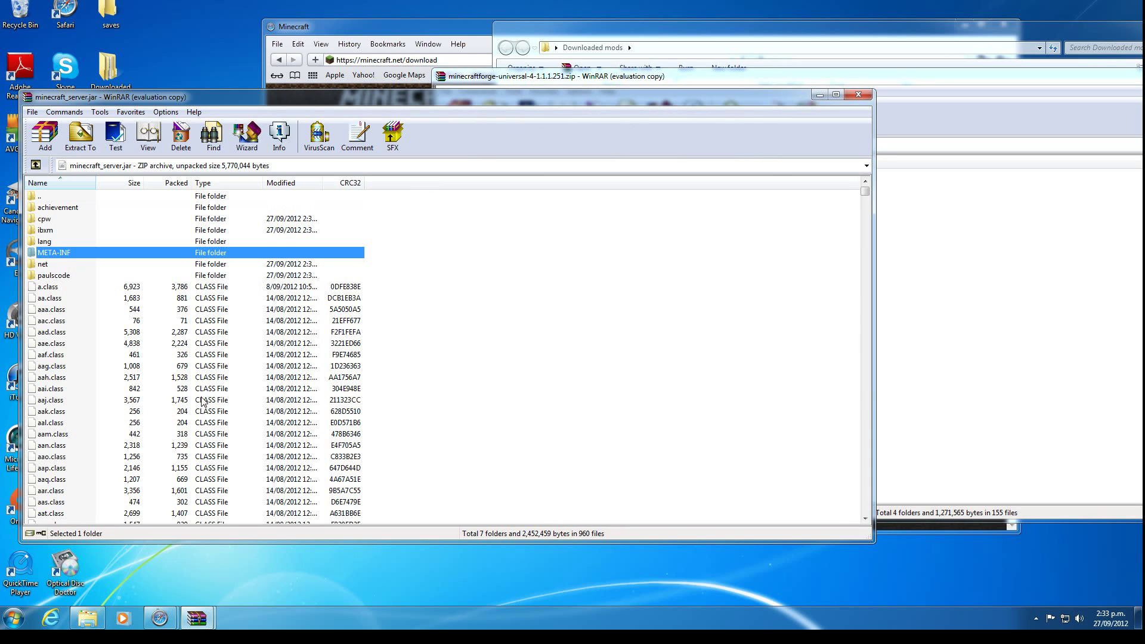
Close the Forge and server jar archives in WinRAR and reopen the My server folder
drag(875, 250, 523, 250)
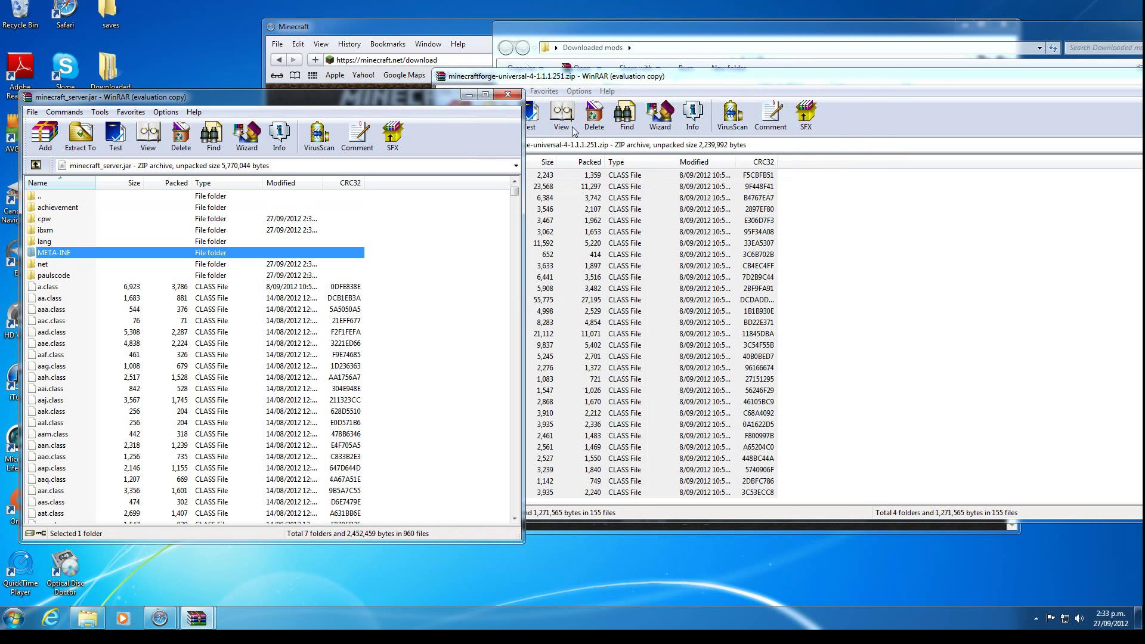
drag(359, 102, 403, 59)
drag(1028, 75, 784, 105)
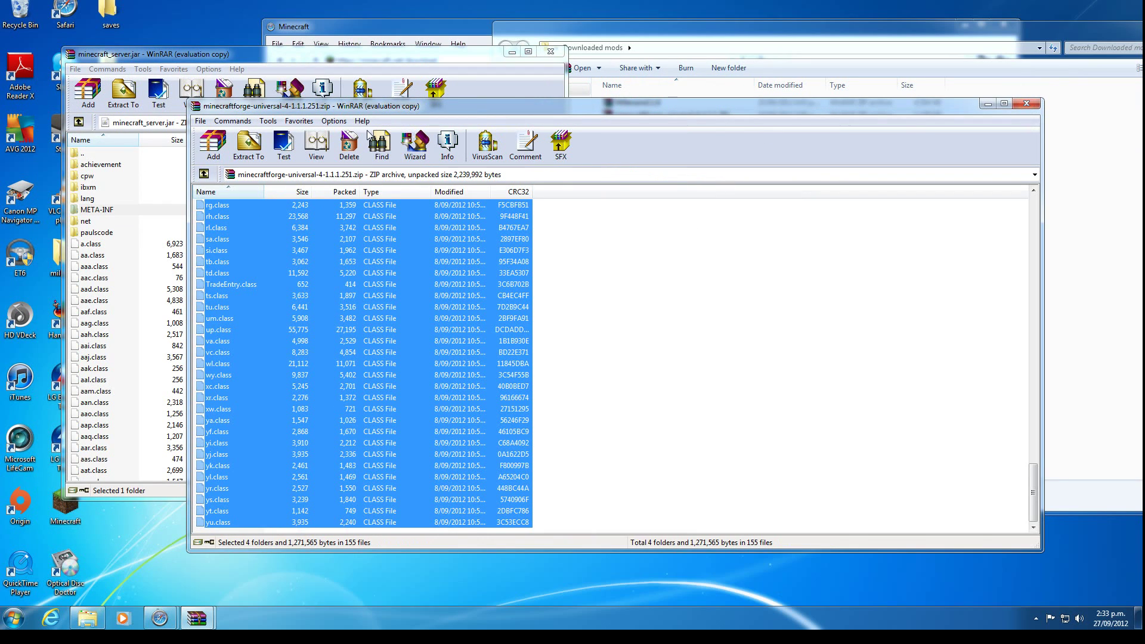
drag(321, 110, 408, 99)
click(53, 523)
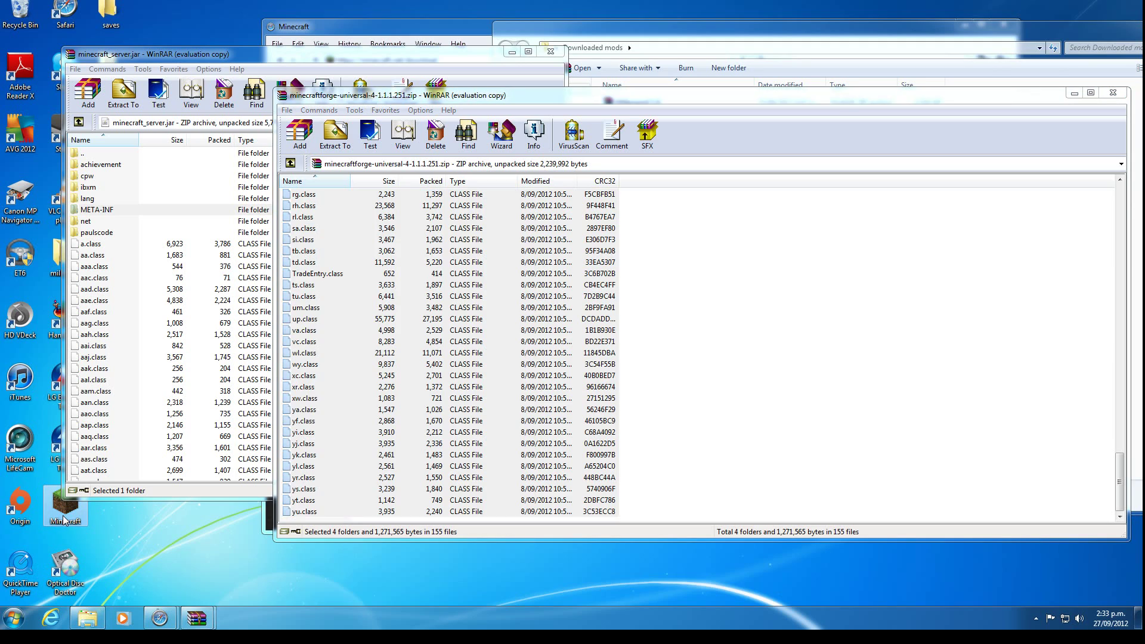
drag(908, 96, 686, 118)
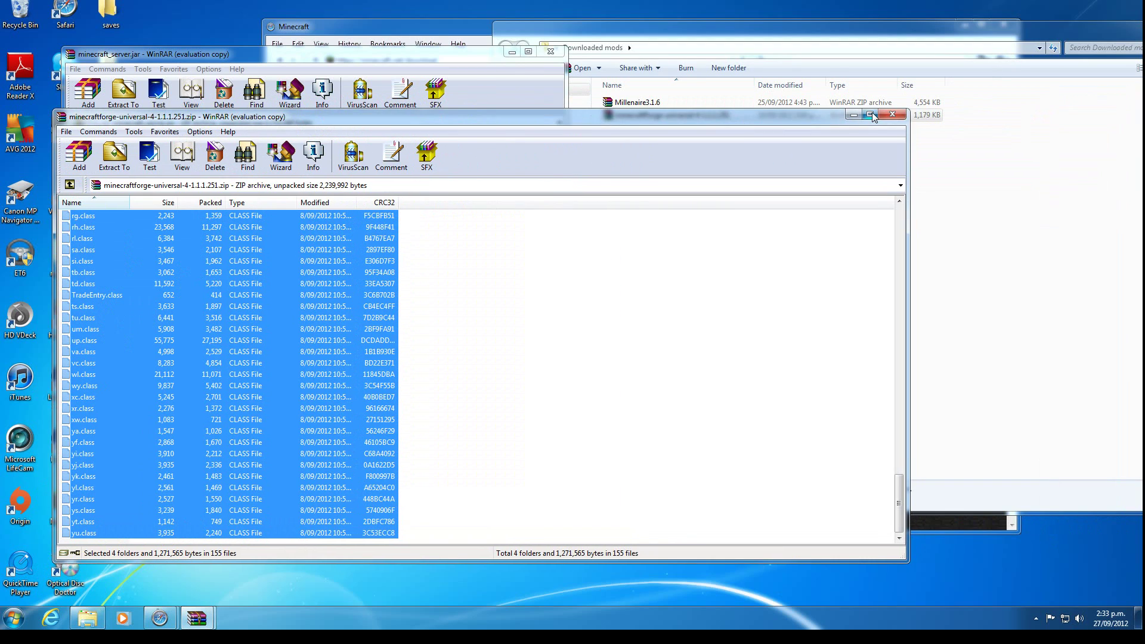
click(892, 114)
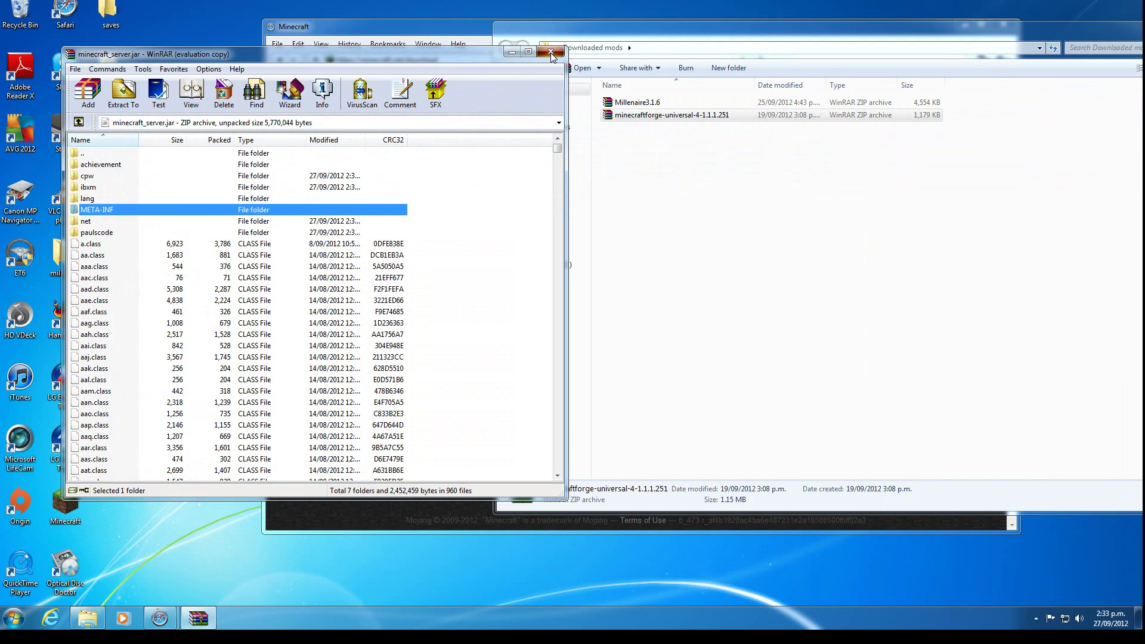
click(550, 51)
click(685, 317)
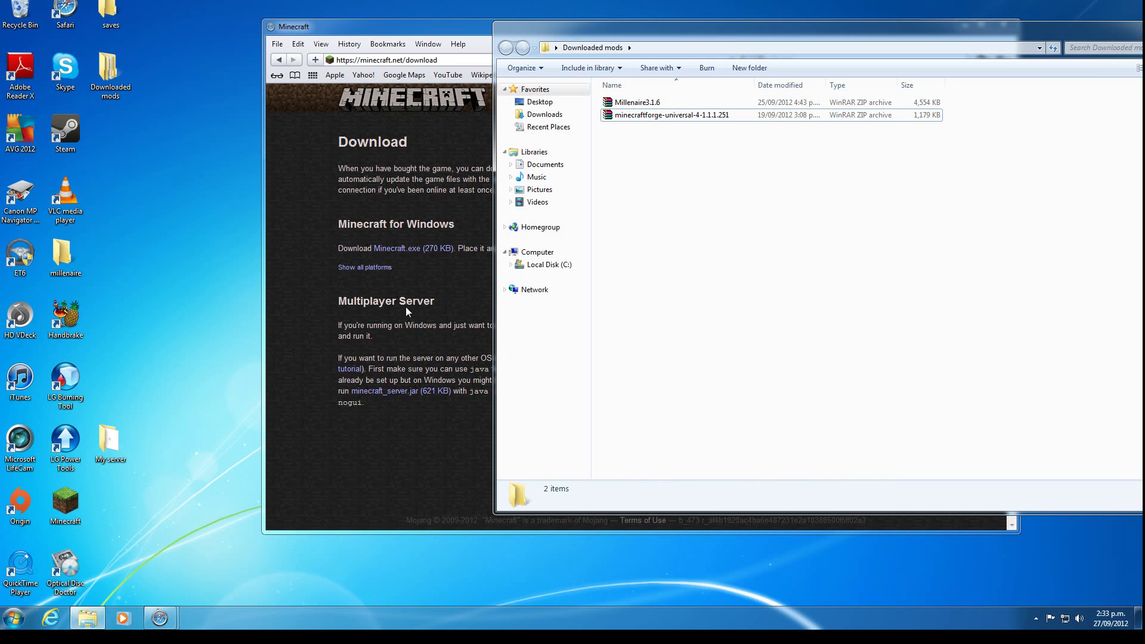
double_click(95, 445)
Run the Forge-patched minecraft_server jar until startup finishes, then close the server window
click(127, 96)
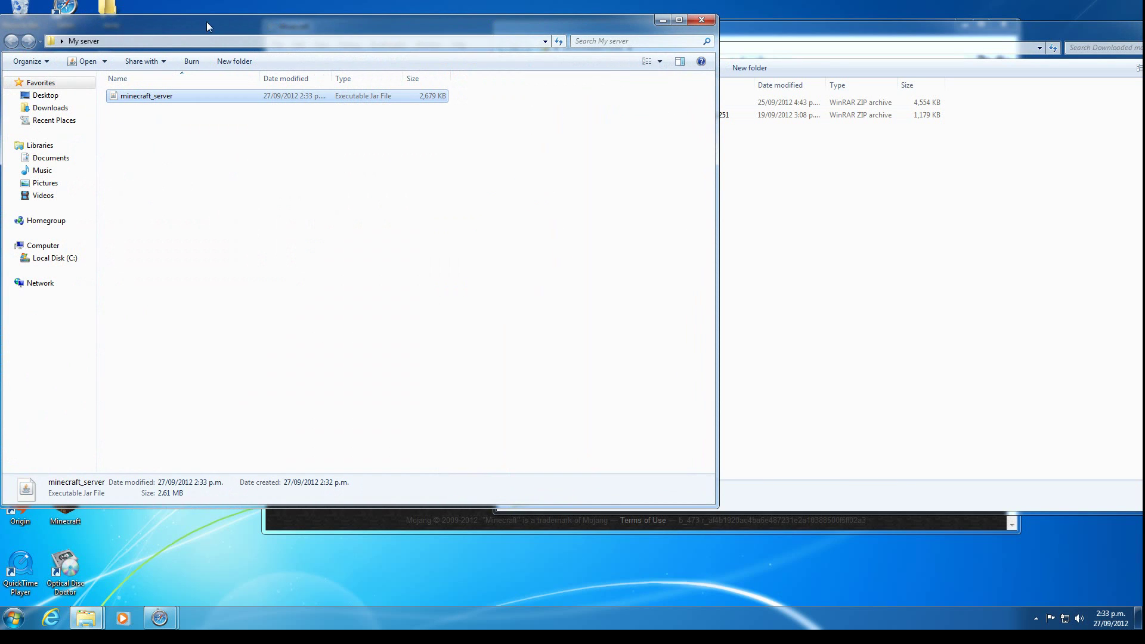
drag(206, 22, 327, 30)
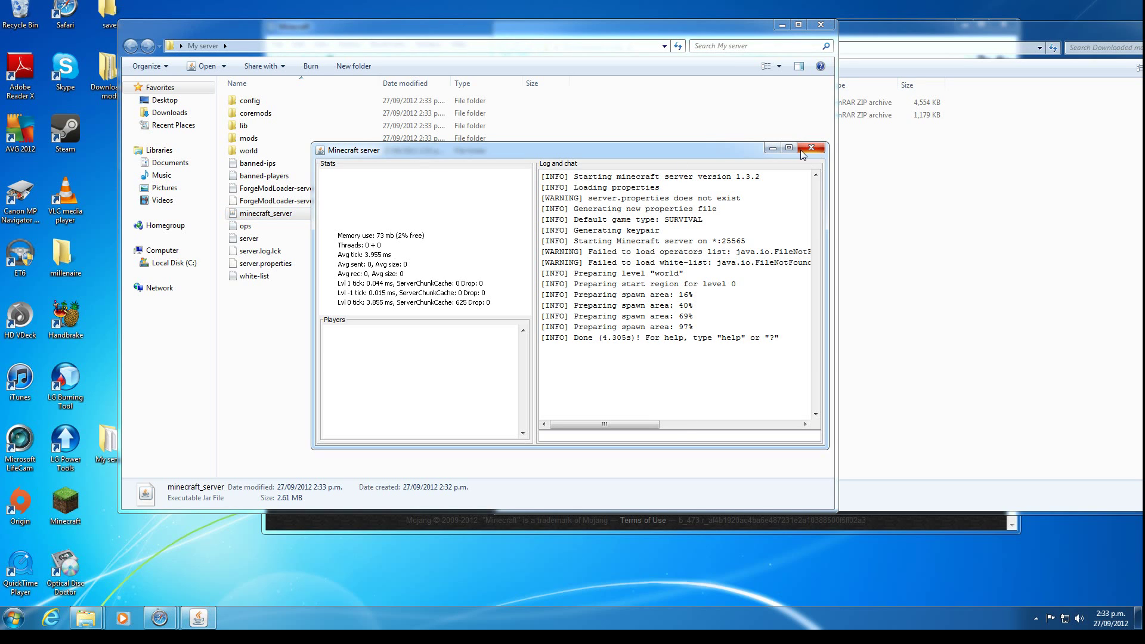
right_click(416, 153)
click(447, 227)
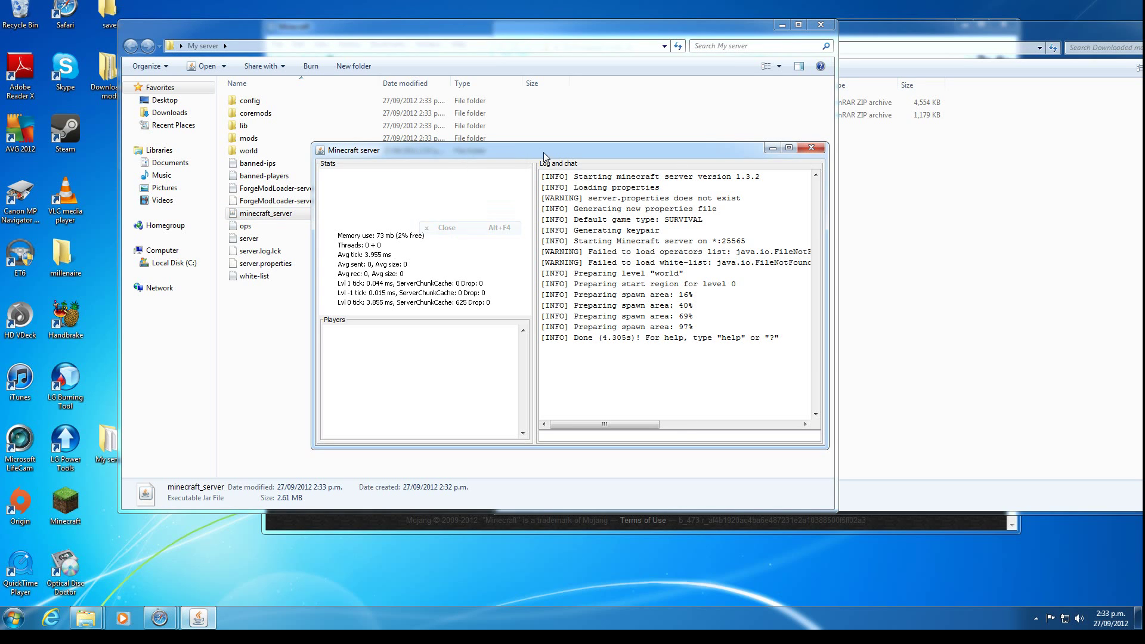
drag(542, 152, 670, 229)
Select the mods folder in My server and the Millenaire3.1.6 archive in Downloaded mods
click(301, 324)
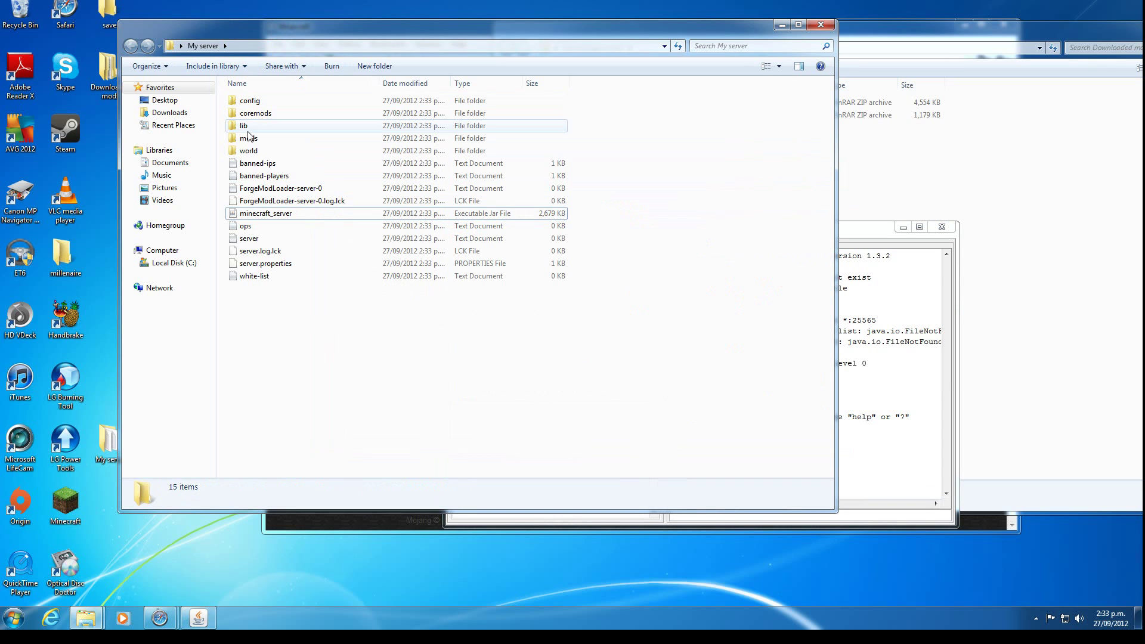
key(m)
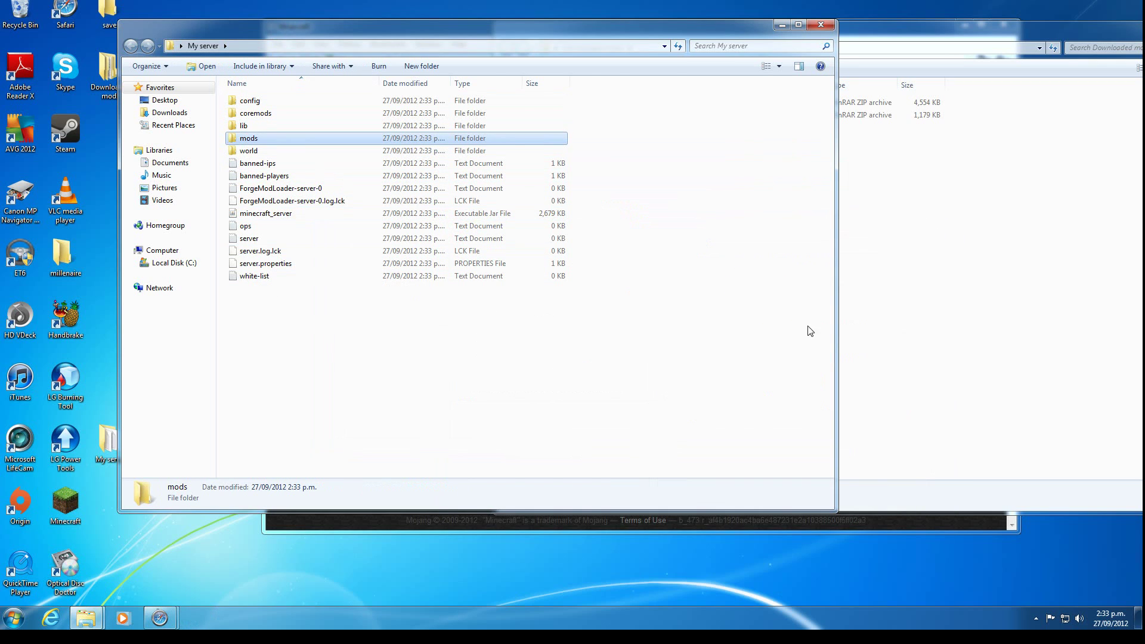
click(915, 261)
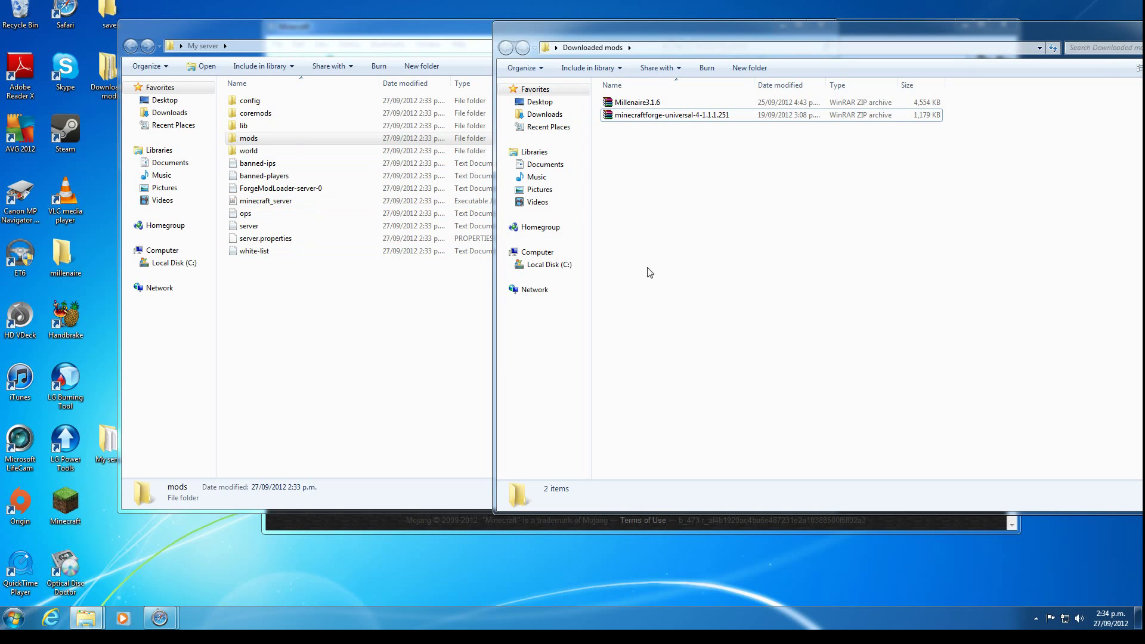
click(246, 138)
key(alt+Tab)
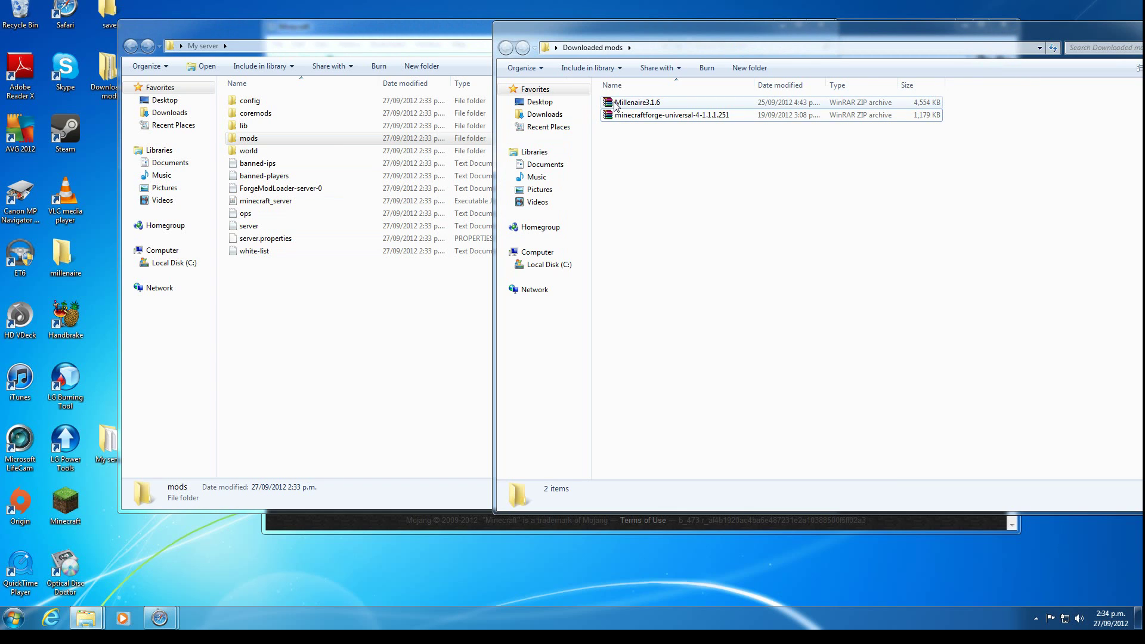
click(653, 107)
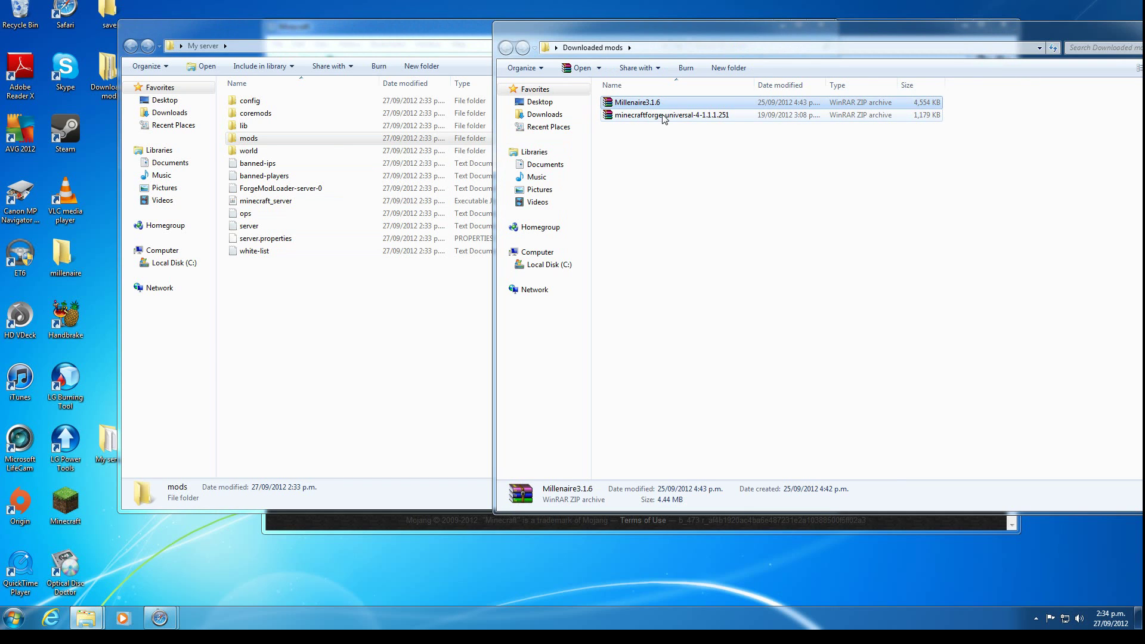
Open the Millenaire3.1.6 archive to its Millénaire 3.1.6 folder beside My server
double_click(654, 103)
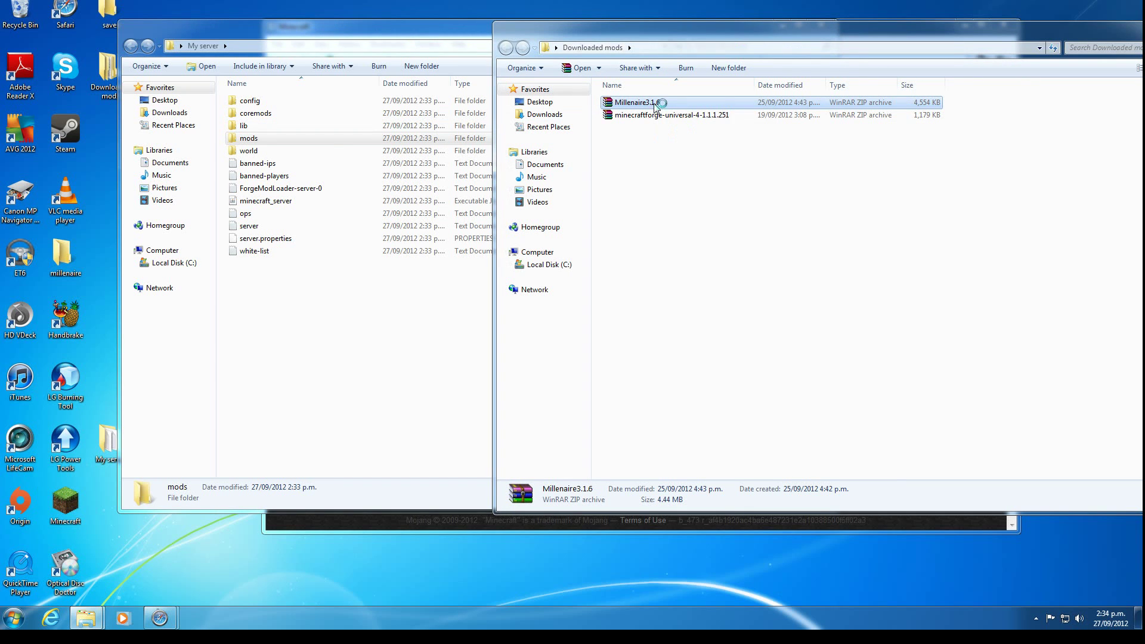
double_click(280, 167)
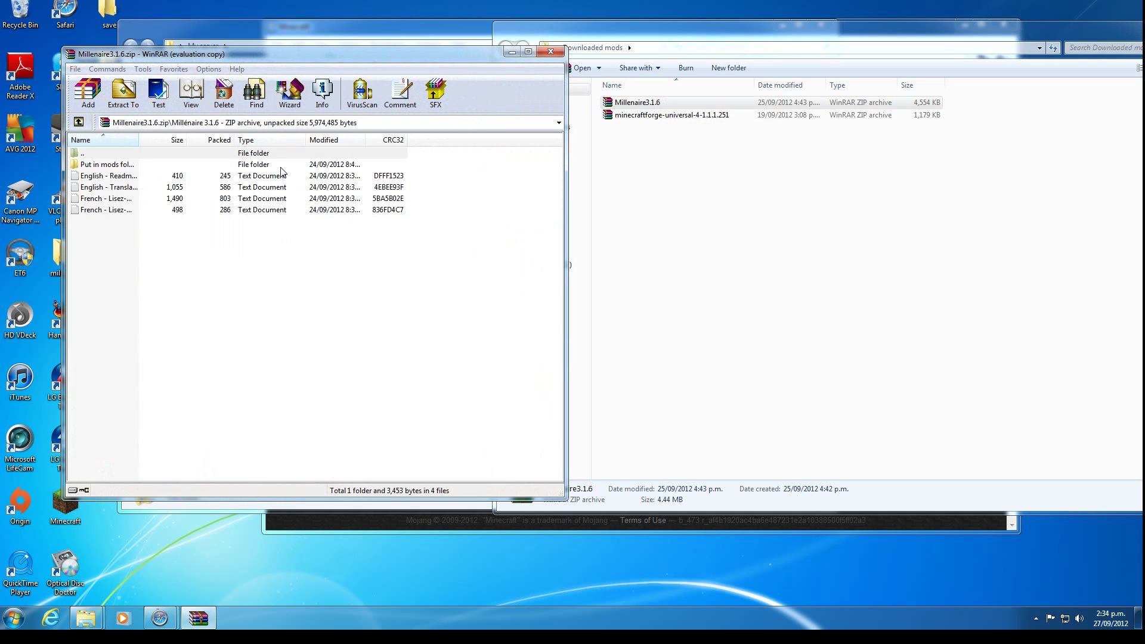
key(Escape)
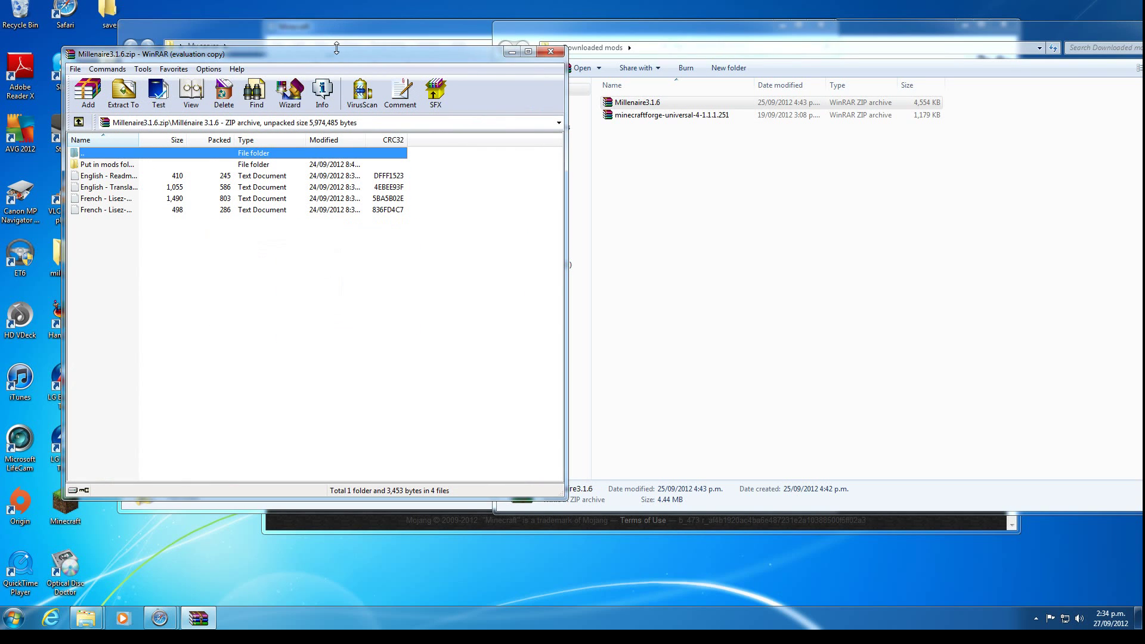
drag(336, 56, 794, 62)
click(558, 168)
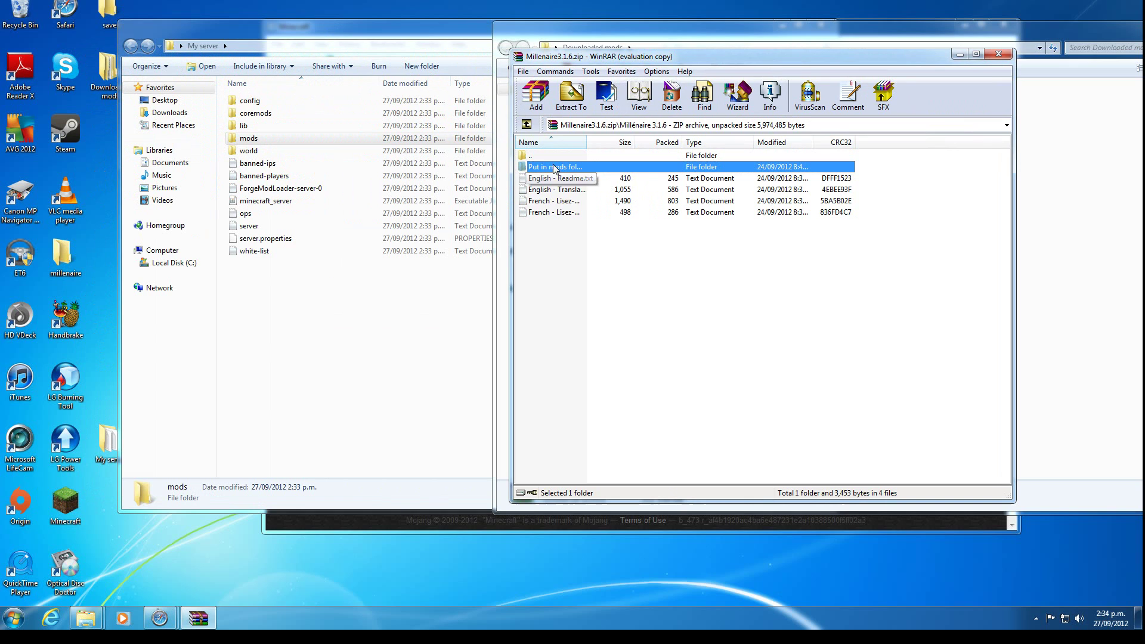
drag(662, 60, 740, 210)
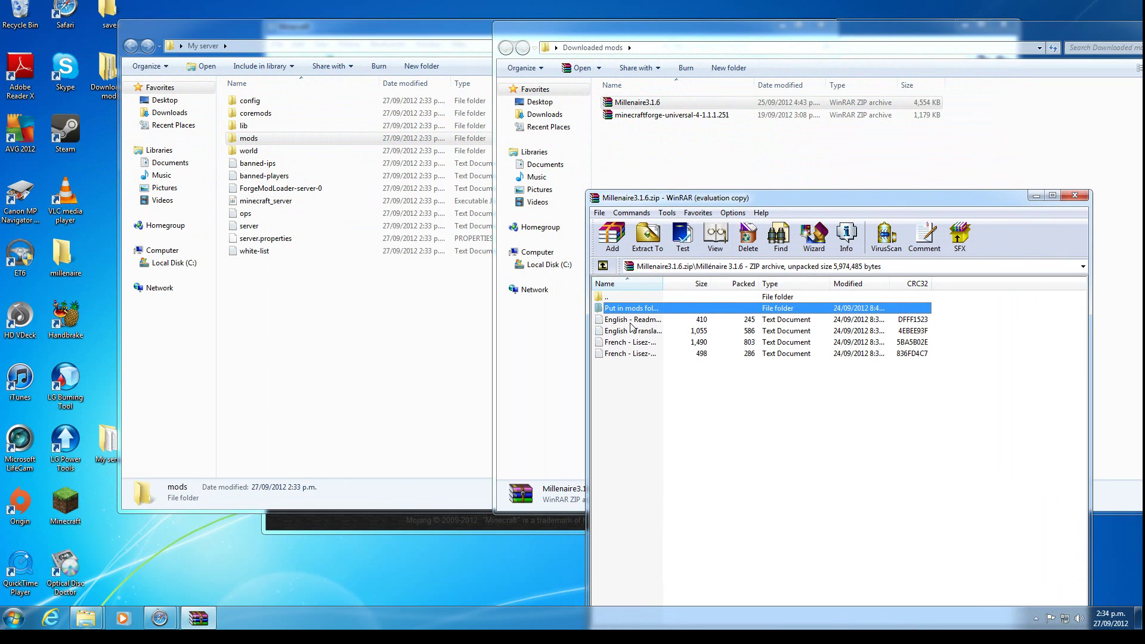
click(643, 104)
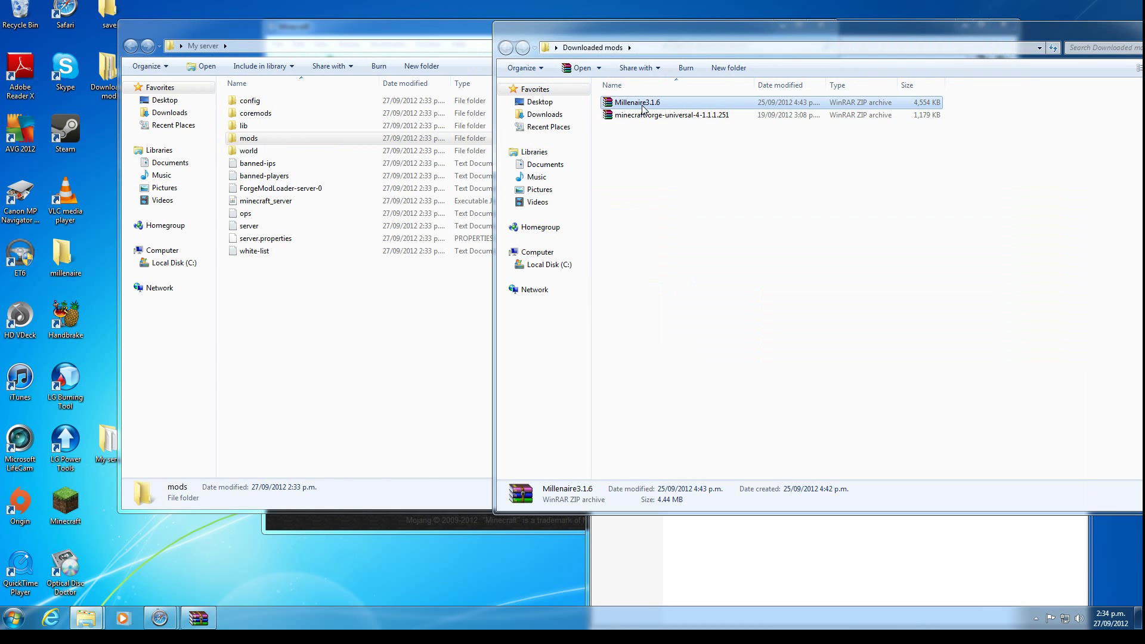
click(763, 583)
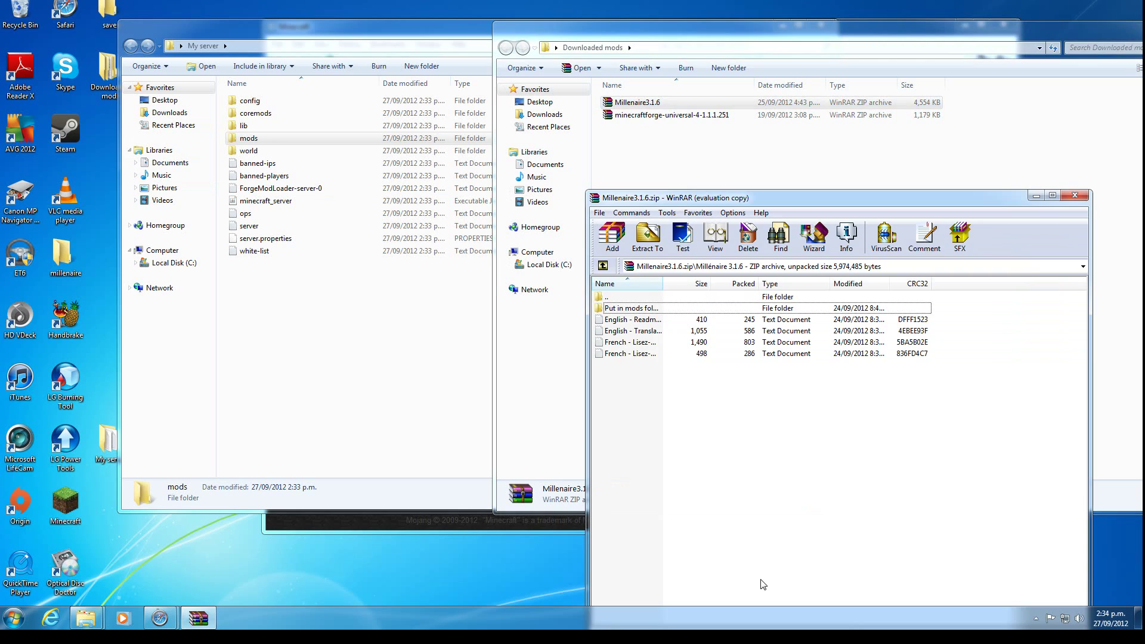
Extract millenaire, millenaire-custom and millenaire3.1.6.zip from 'Put in mods folder' into the server's mods folder
double_click(627, 308)
click(633, 312)
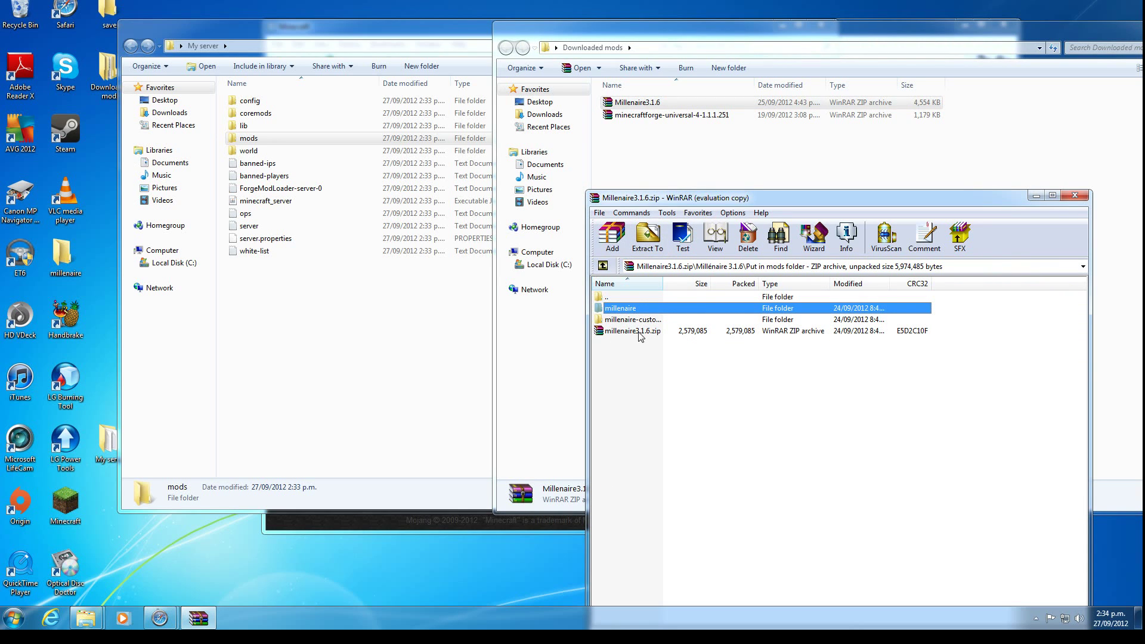
shift+click(639, 335)
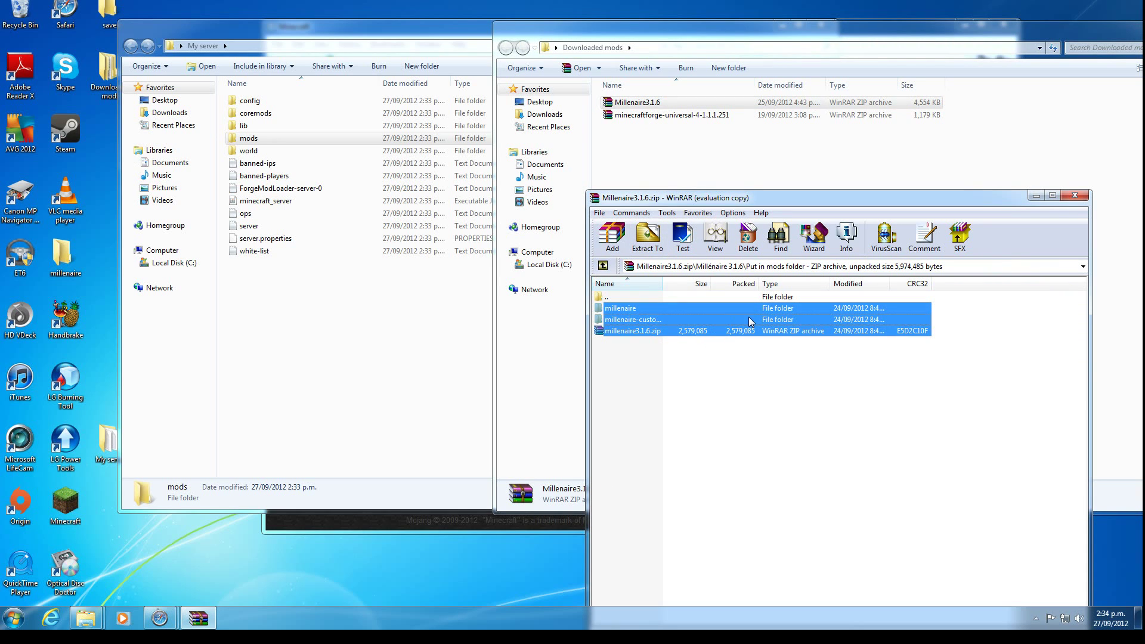
drag(750, 322, 258, 141)
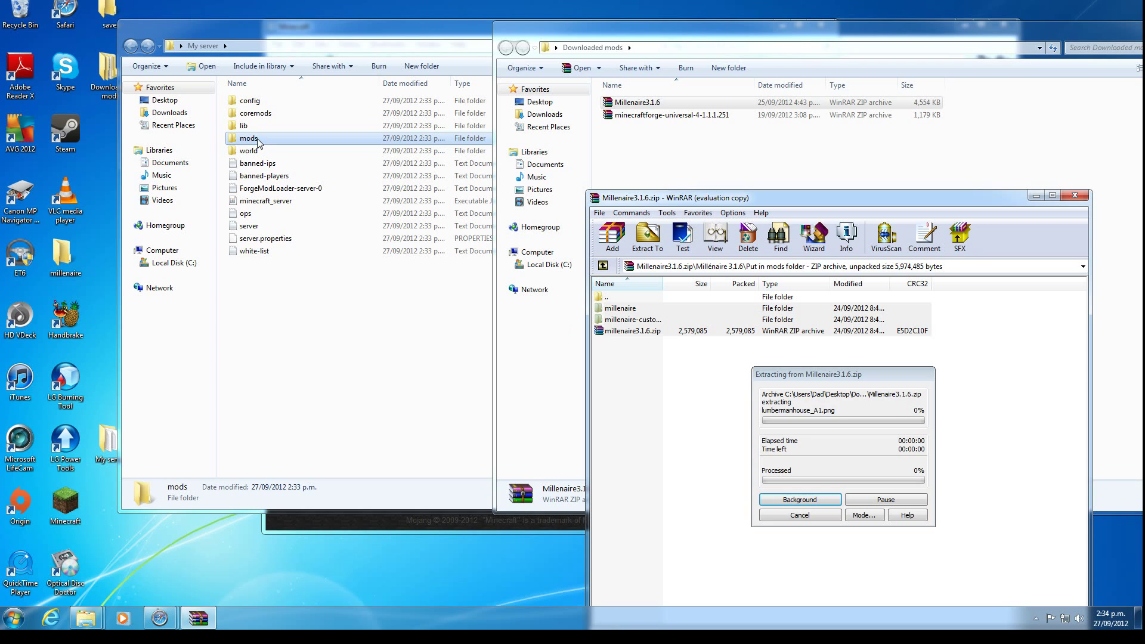
double_click(258, 141)
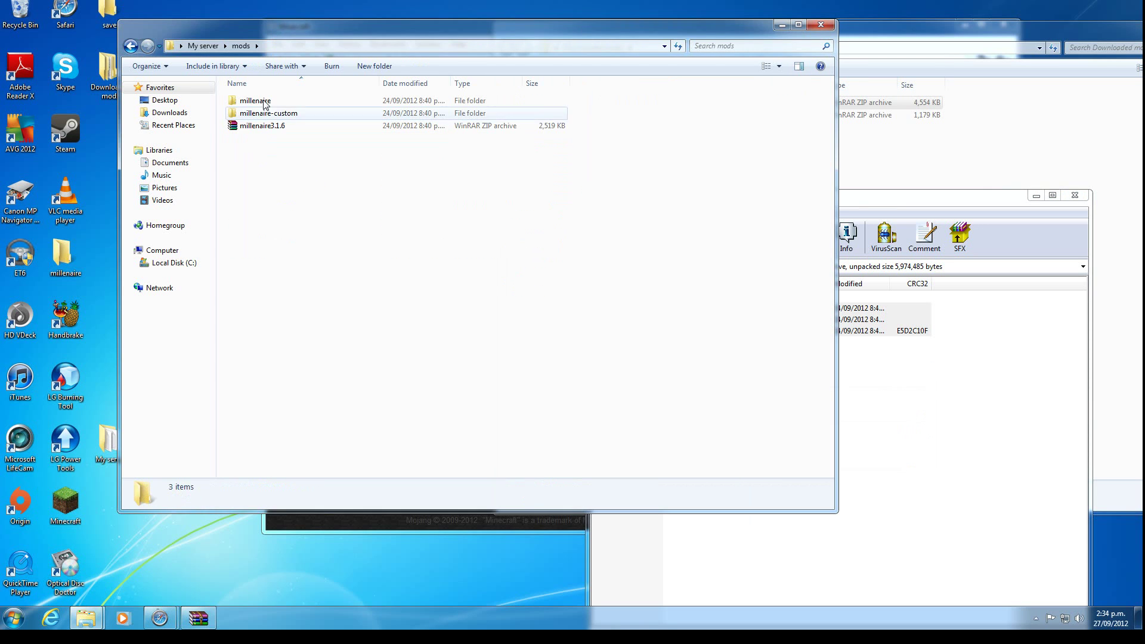
click(821, 25)
Close the Millenaire archive and Downloaded mods, then launch minecraft_server from My server
click(1074, 195)
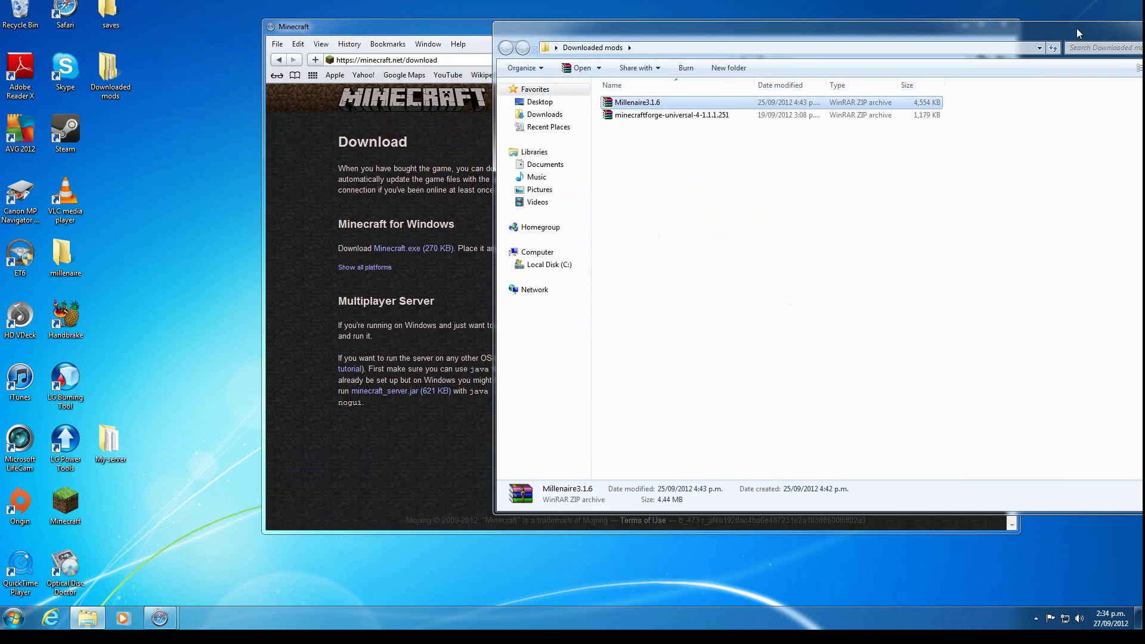
drag(1078, 33, 755, 73)
click(869, 64)
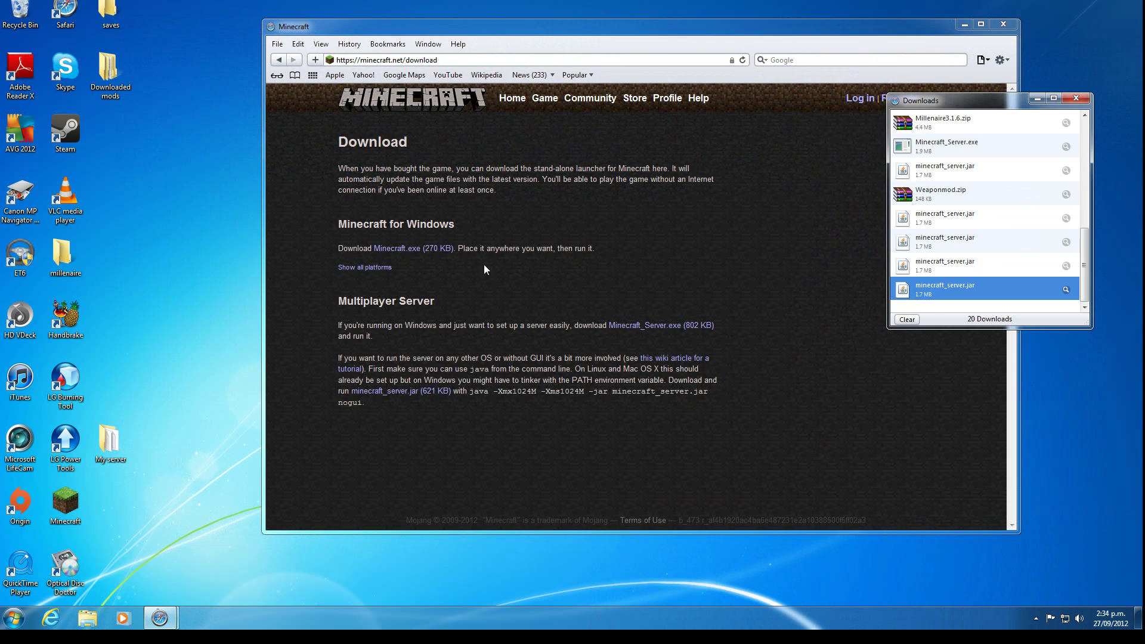
double_click(109, 443)
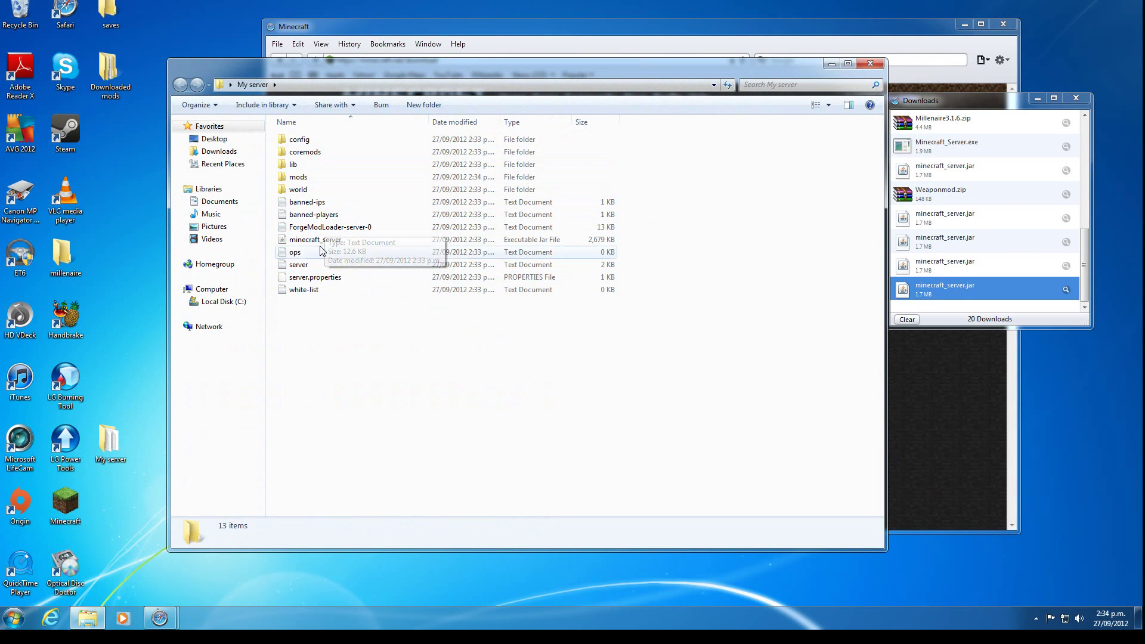
double_click(322, 239)
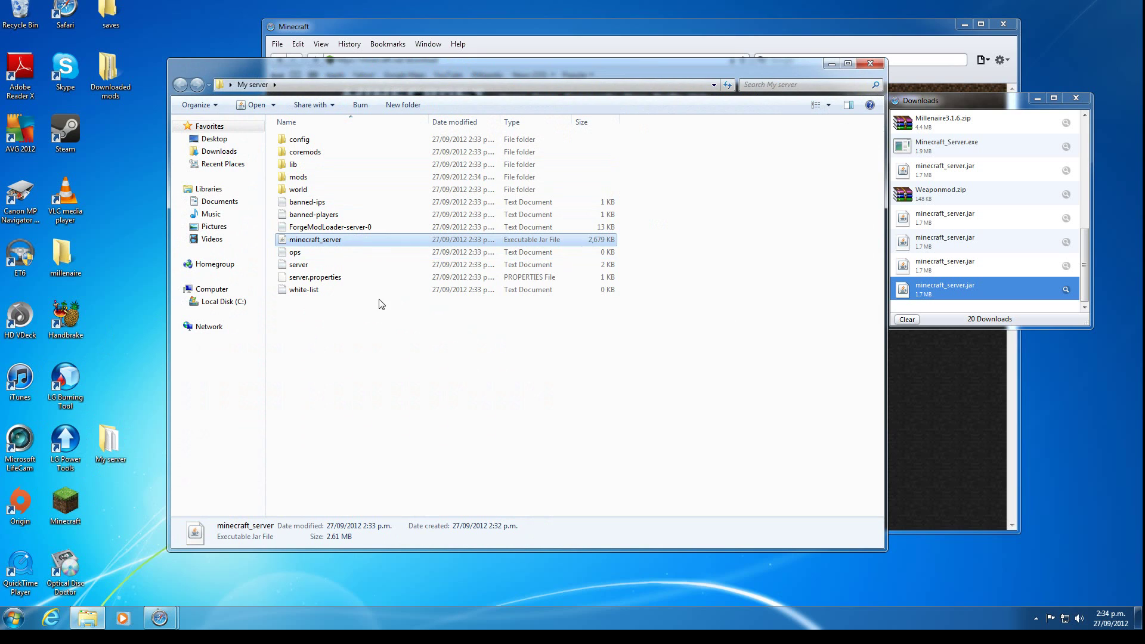
drag(554, 149, 650, 103)
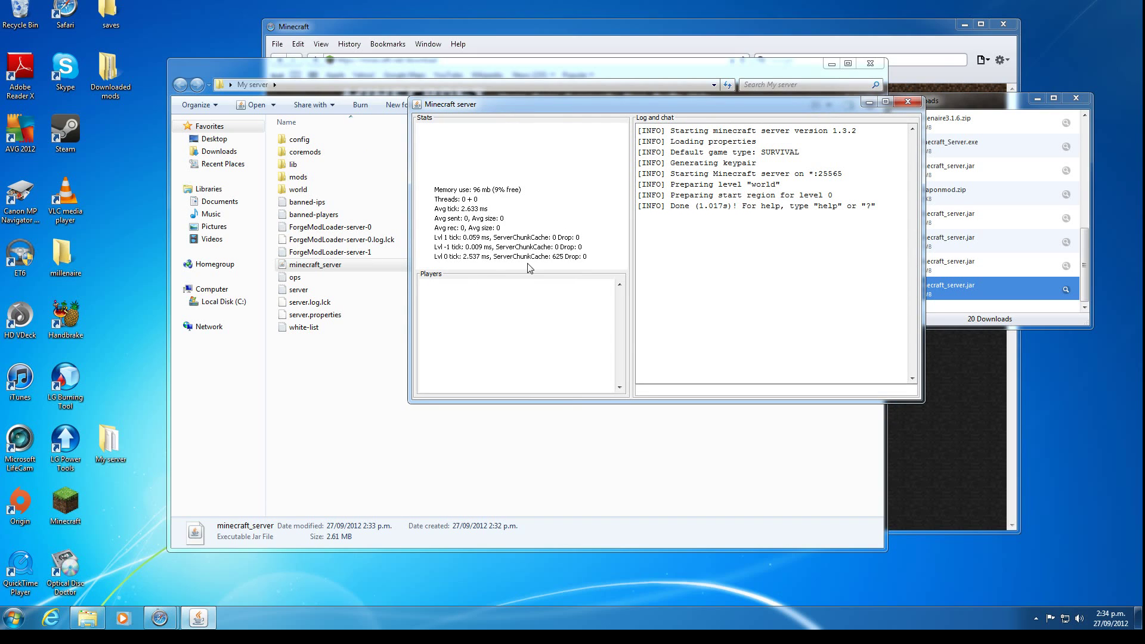
Open Command Prompt via a Start search for CMD and run ipconfig to show IPv4 192.168.1.109
click(13, 617)
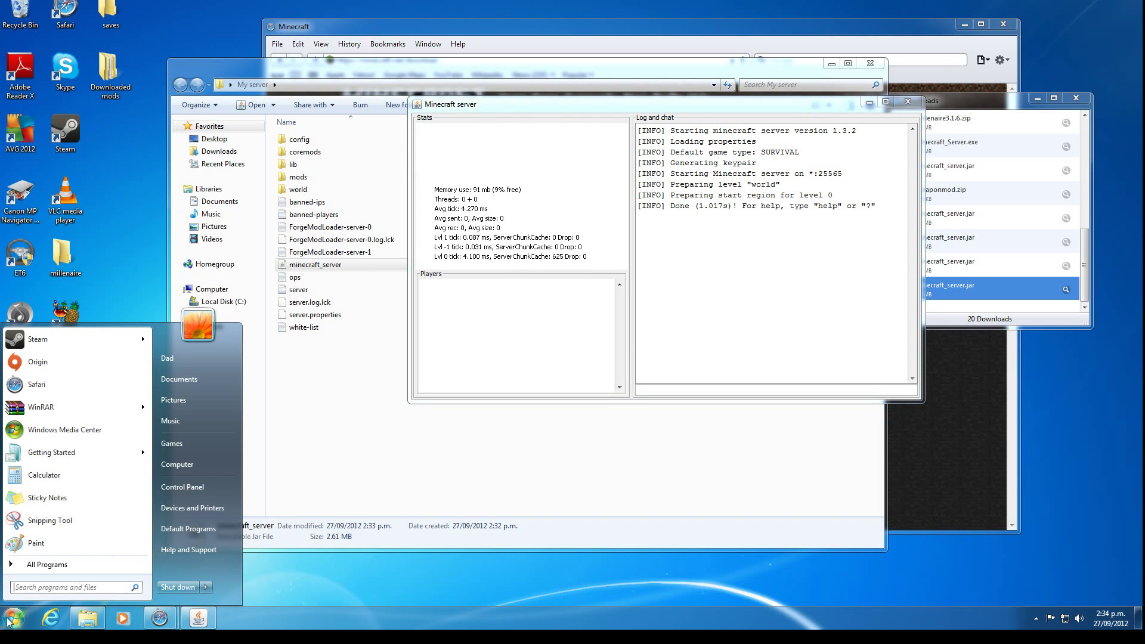
click(346, 437)
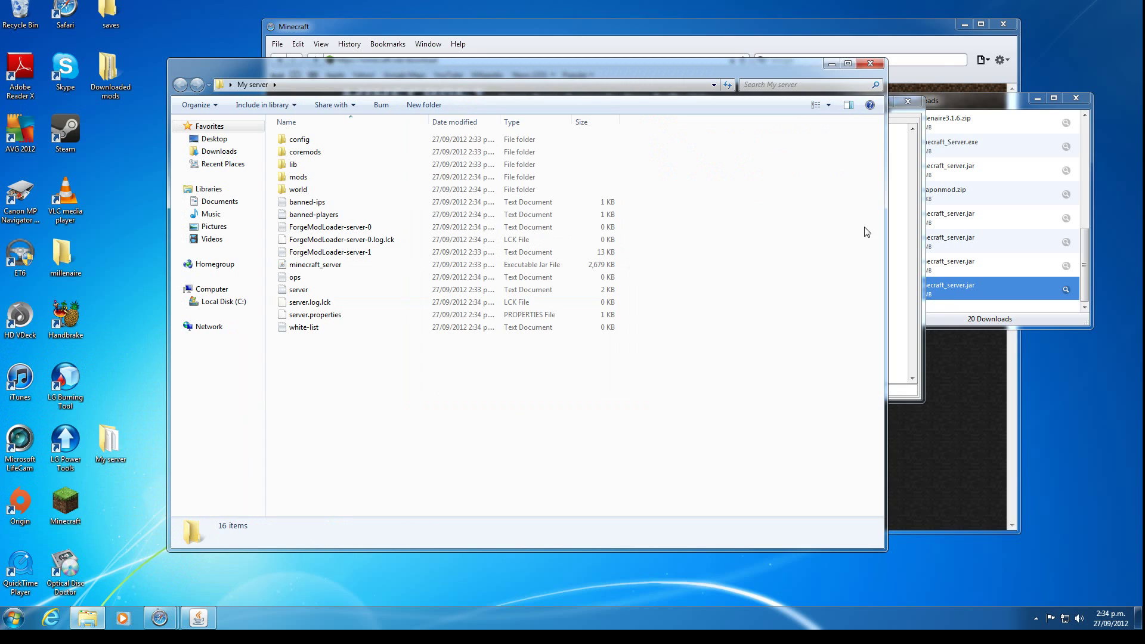
click(916, 277)
click(14, 617)
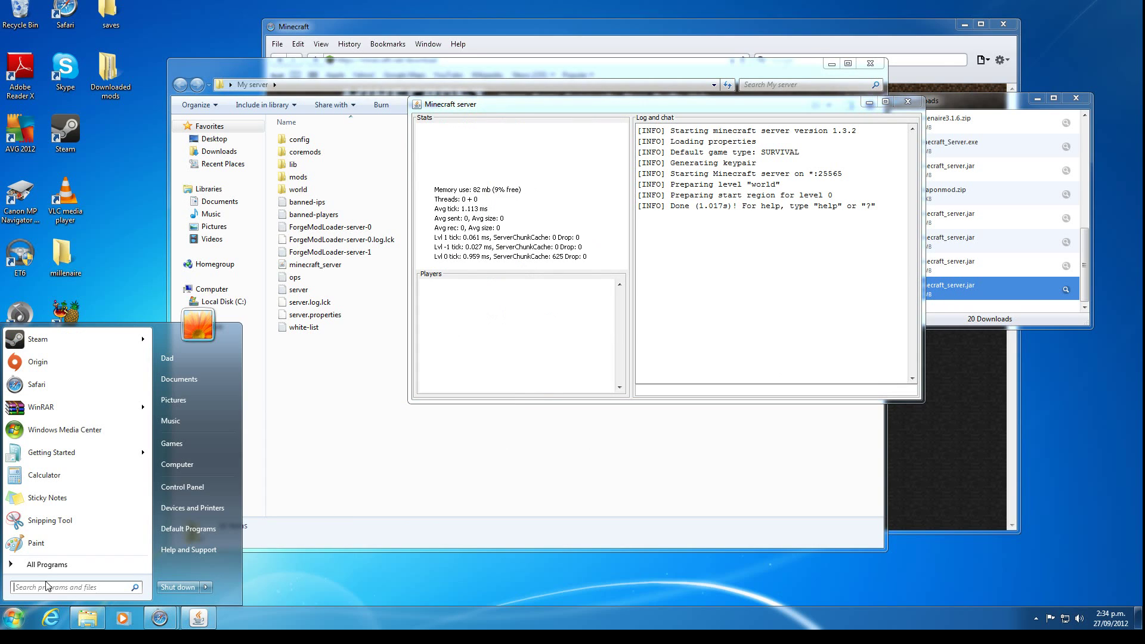
text(CMD)
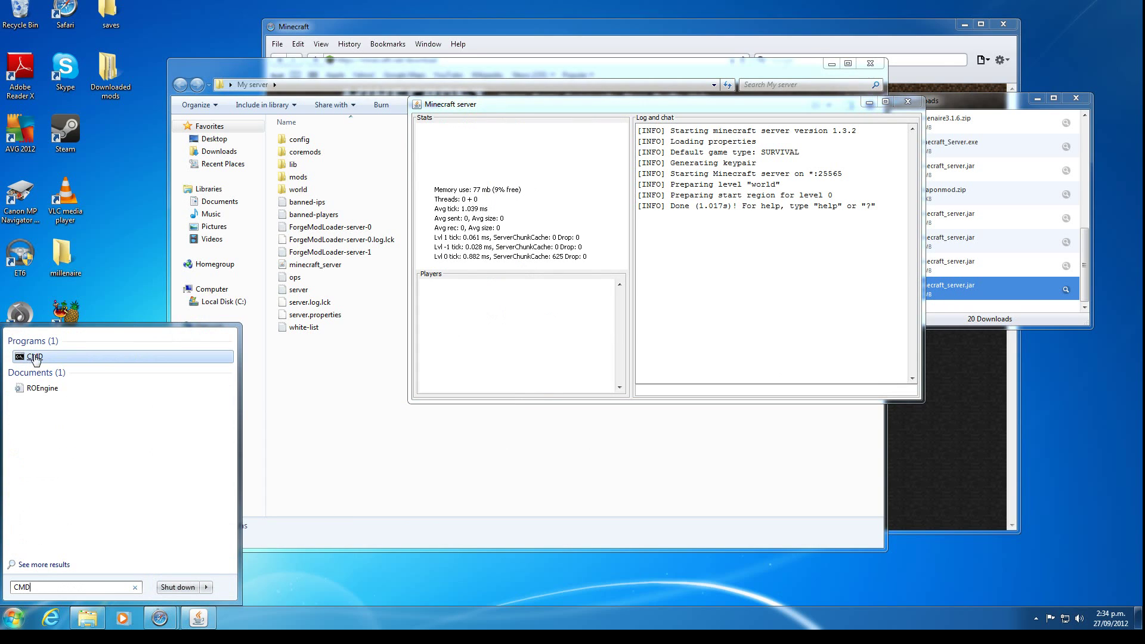
click(34, 358)
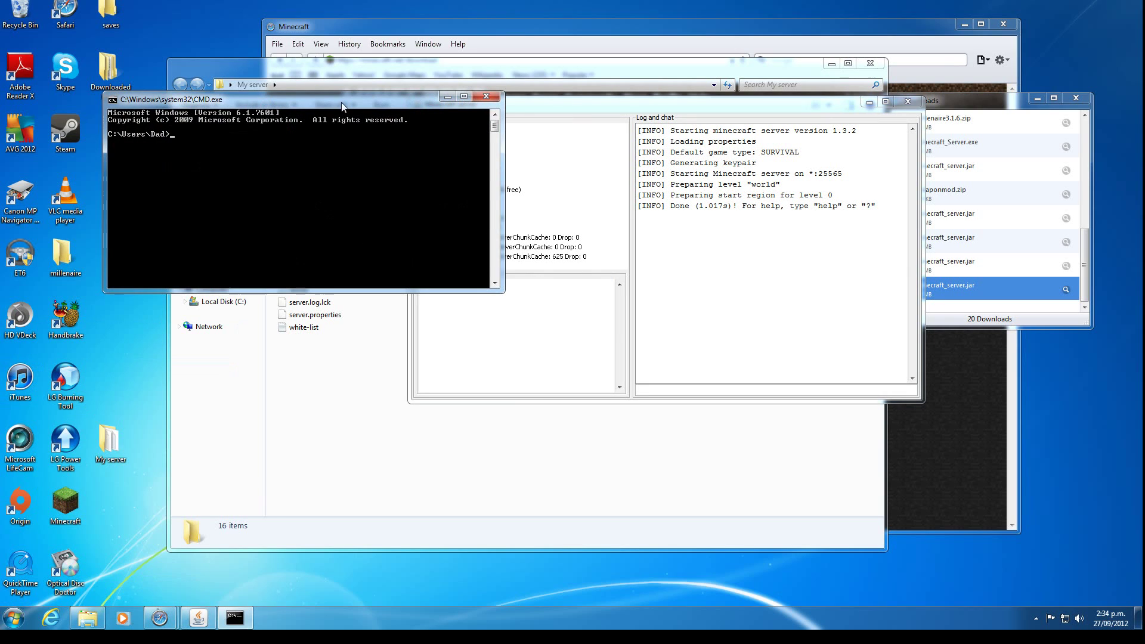
drag(341, 102, 466, 101)
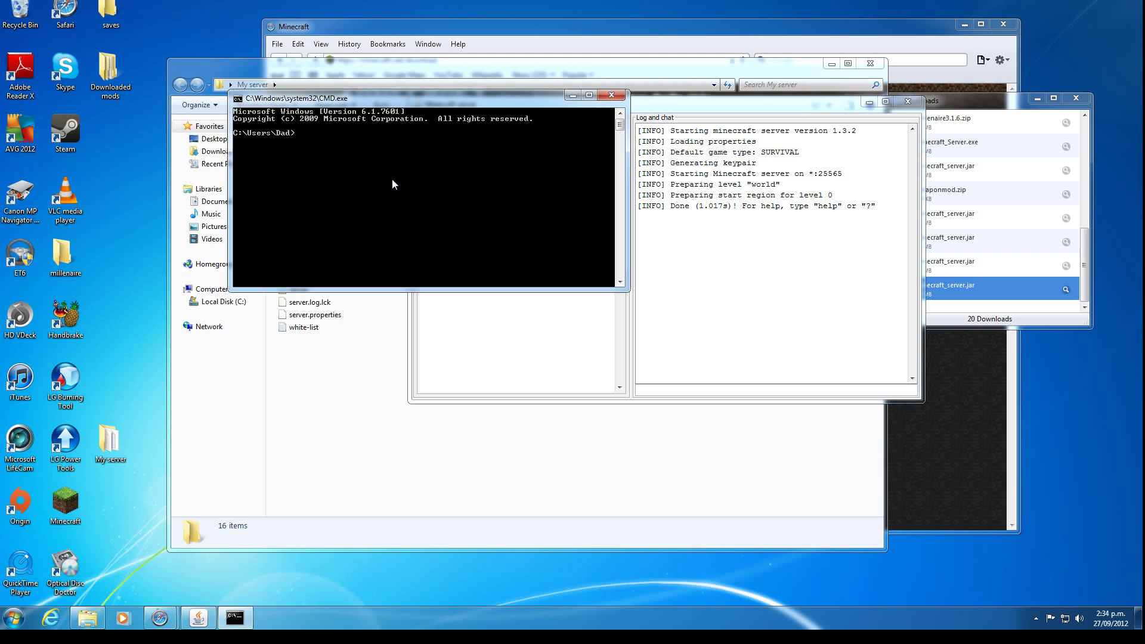
text(ipconfig)
key(Return)
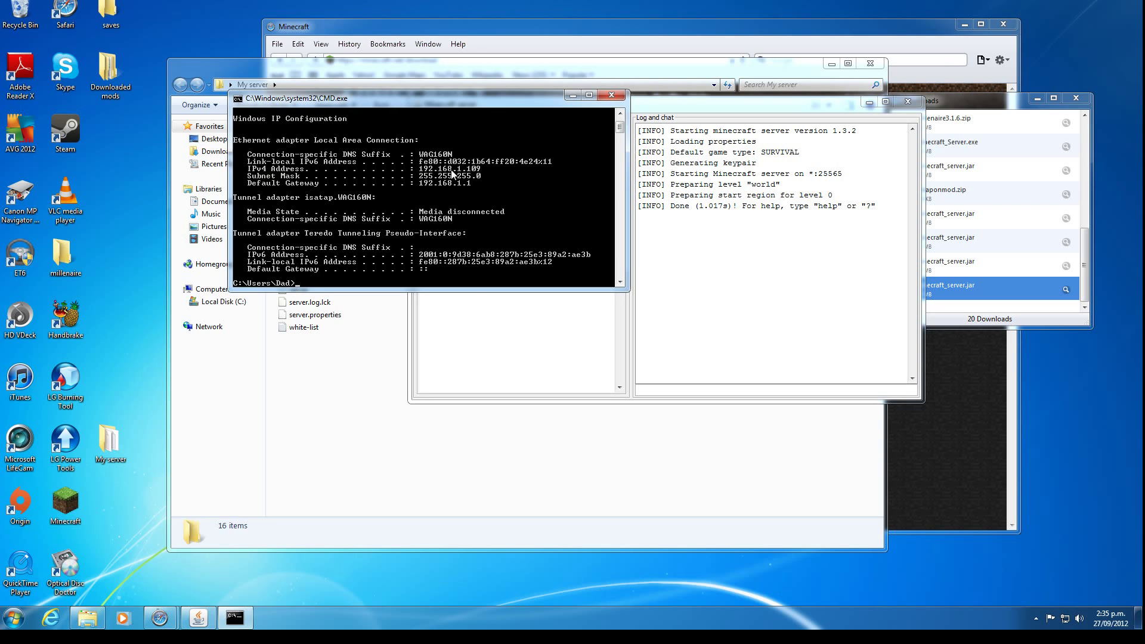
Launch Minecraft from the desktop, allow the launcher to run, and log in
double_click(70, 510)
click(593, 308)
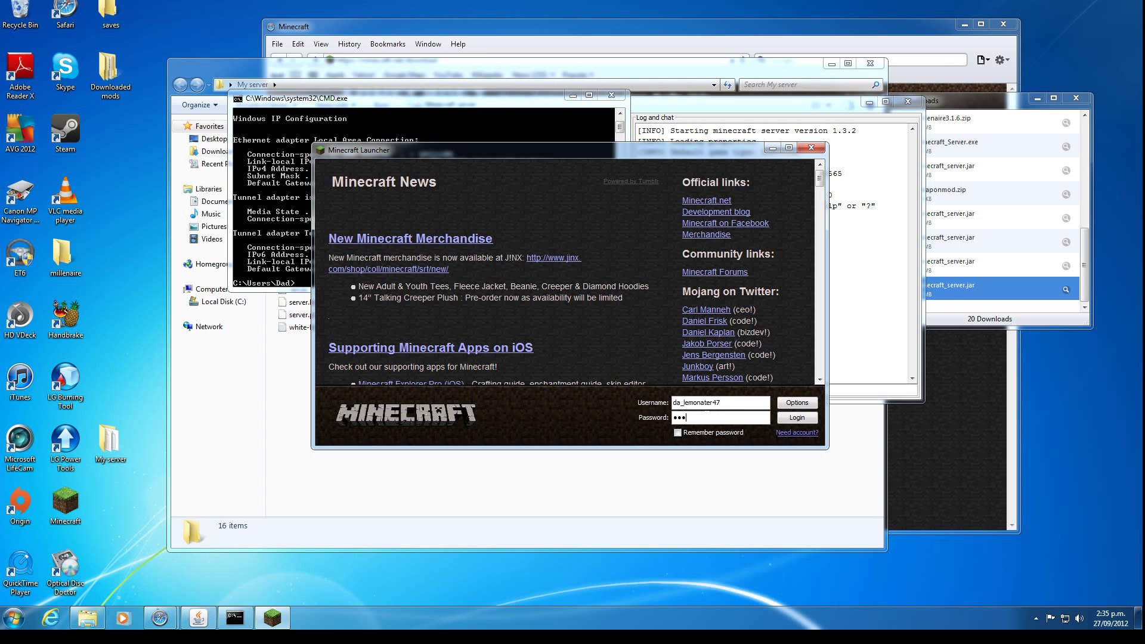
key(Return)
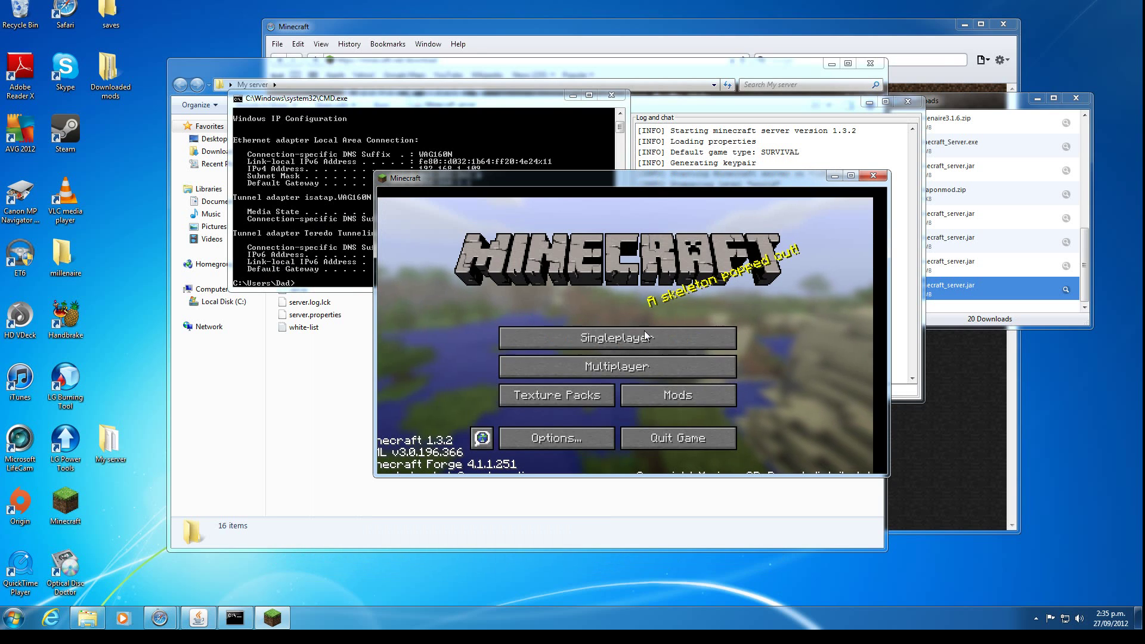
Enter server address 192.168.1.109:25565 in Multiplayer's Direct Connect screen, keeping the server log visible
click(632, 365)
click(631, 432)
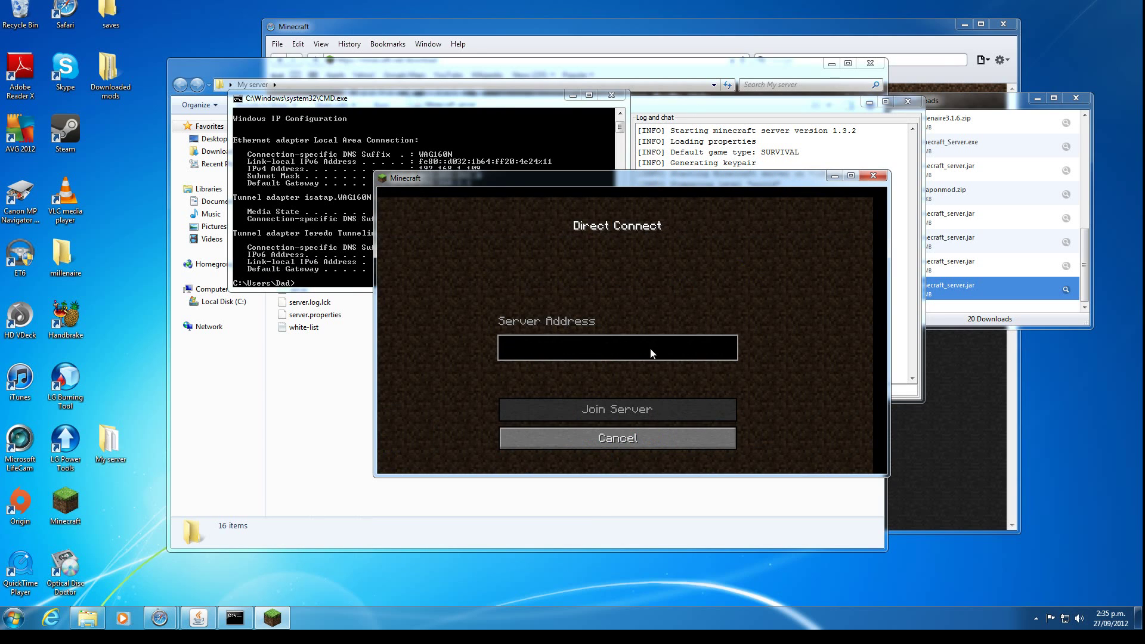
click(613, 436)
click(668, 433)
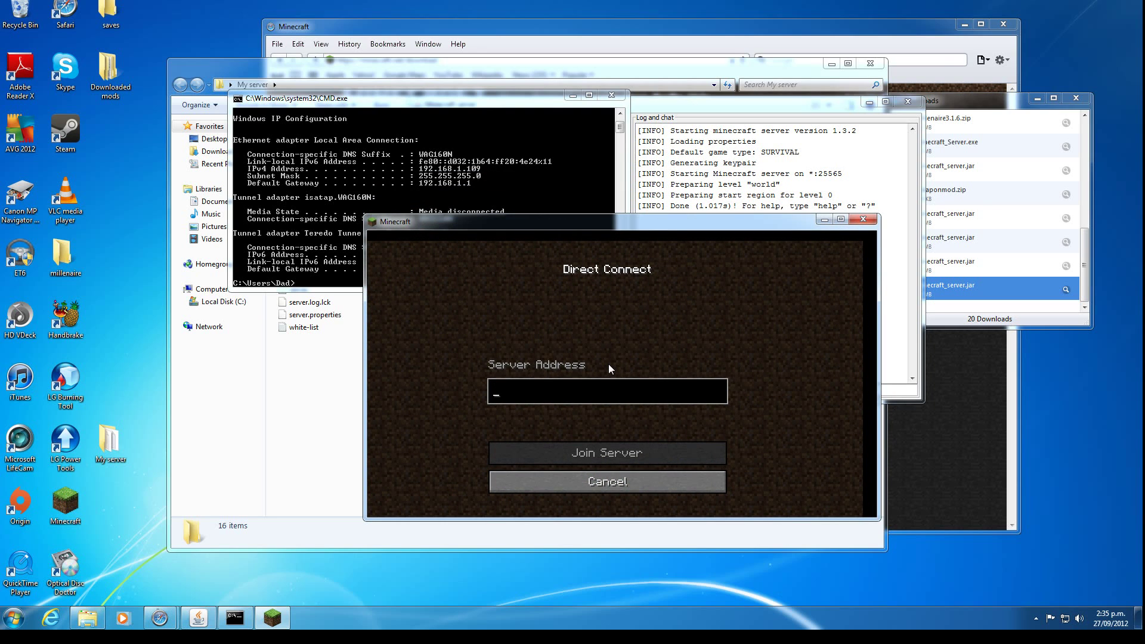
text(192.)
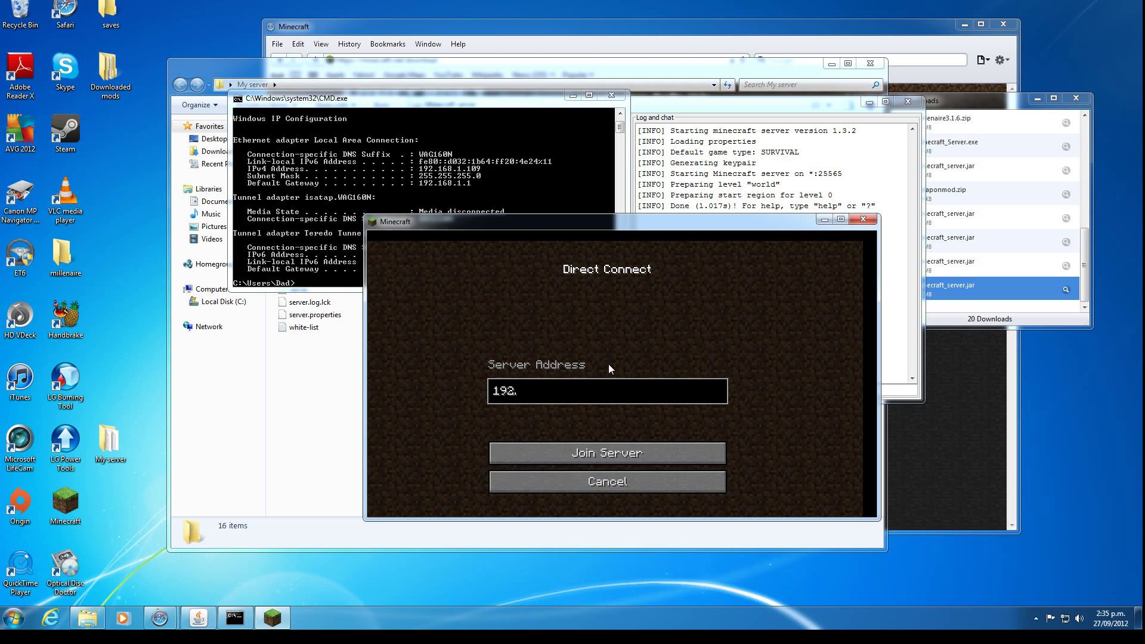
text(168.1.109)
drag(632, 232, 453, 242)
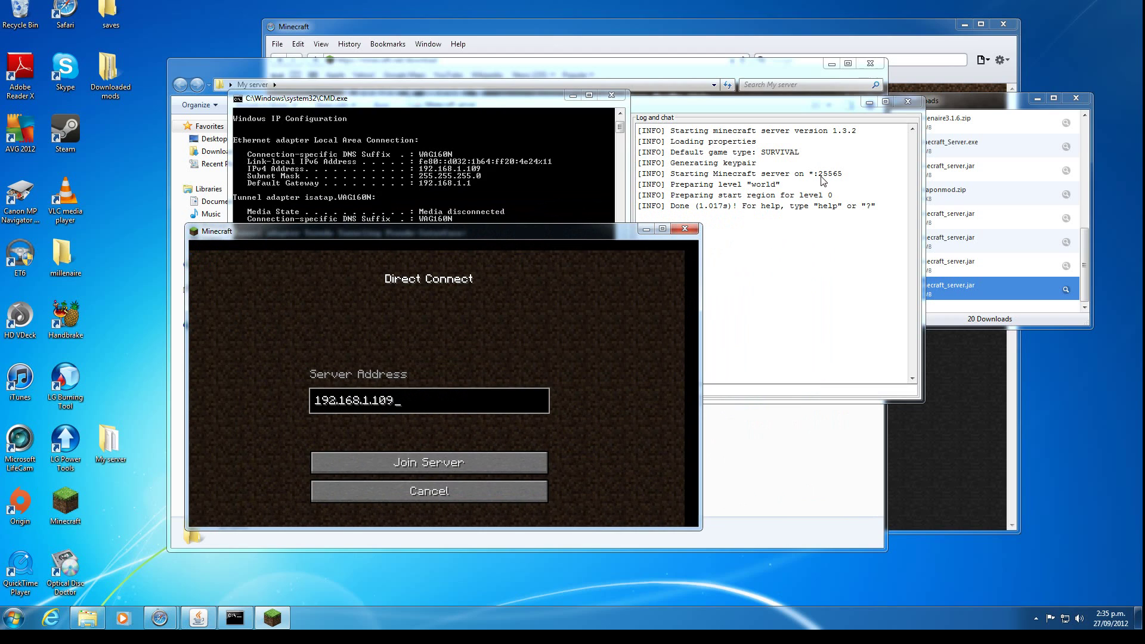
text(:25565)
Join the server at 192.168.1.109:25565 and look around the loaded snowy world
click(473, 457)
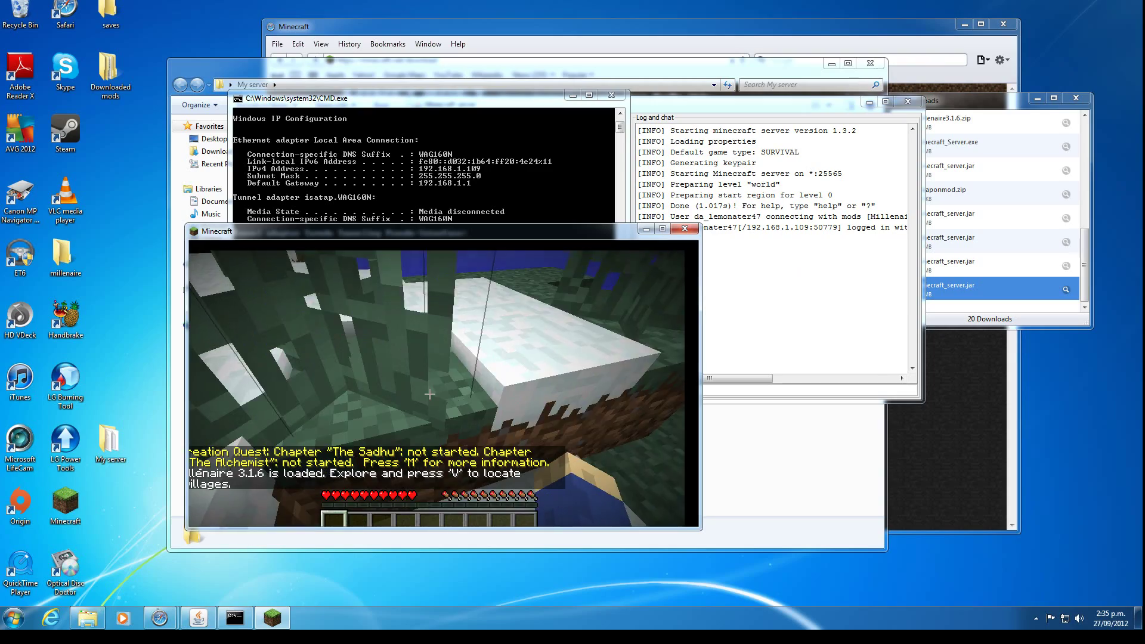
mouse_move(429, 394)
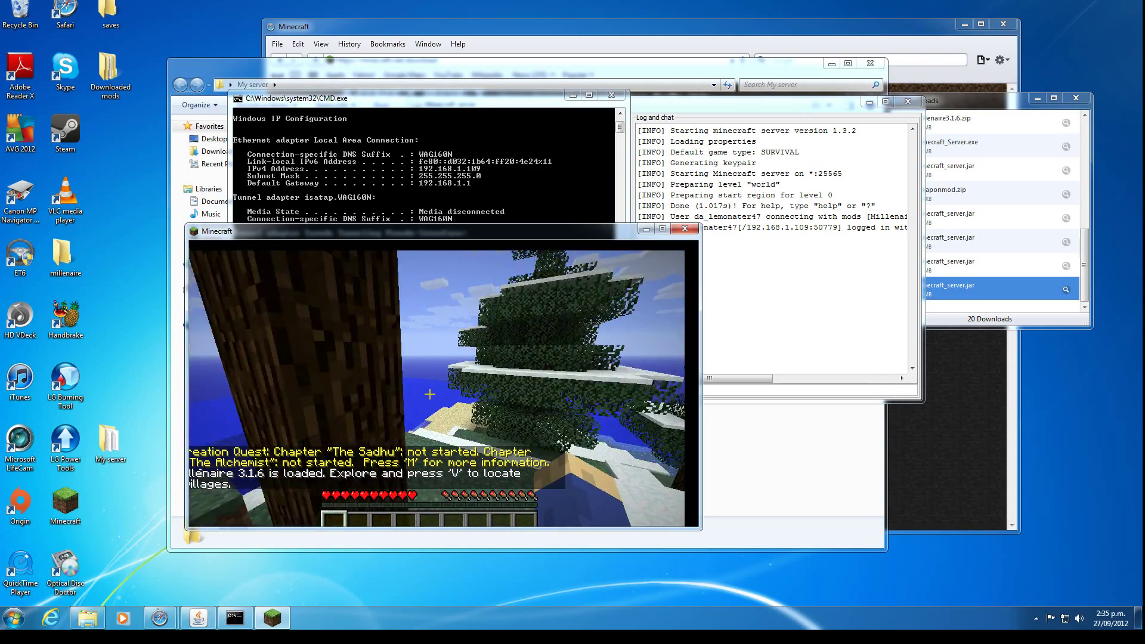